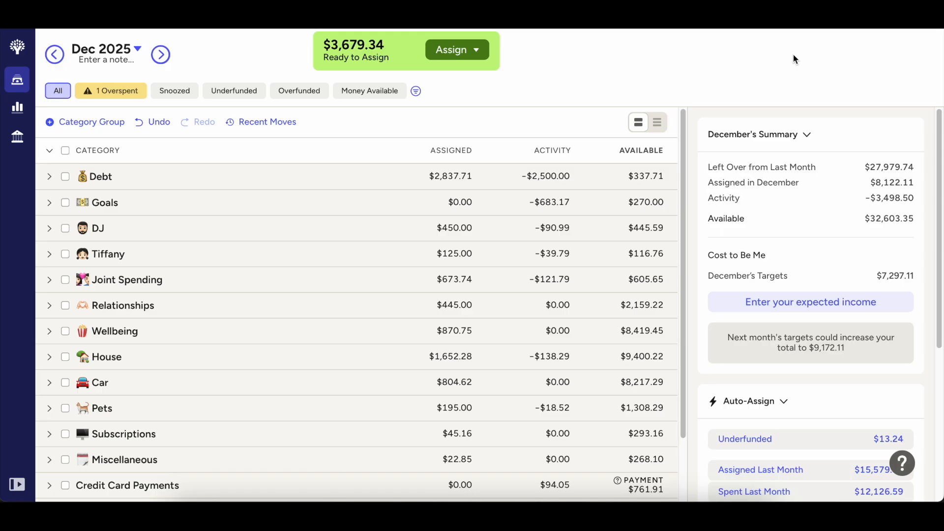
# Step: Open the transactions of all accounts and inspect the split categories of the 12/01/2025 Cub Foods transaction
pyautogui.click(17, 136)
pyautogui.scroll(-10, 469, 322)
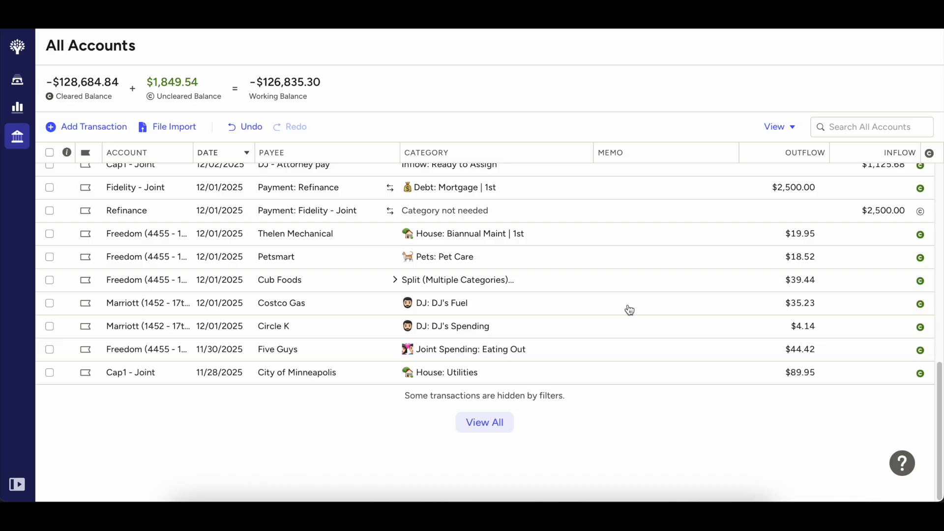
pyautogui.click(396, 281)
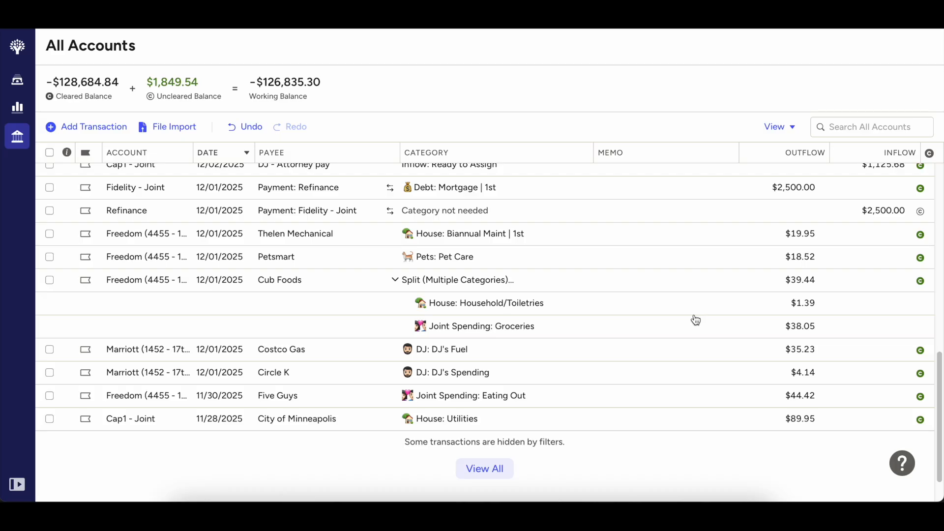
pyautogui.click(395, 281)
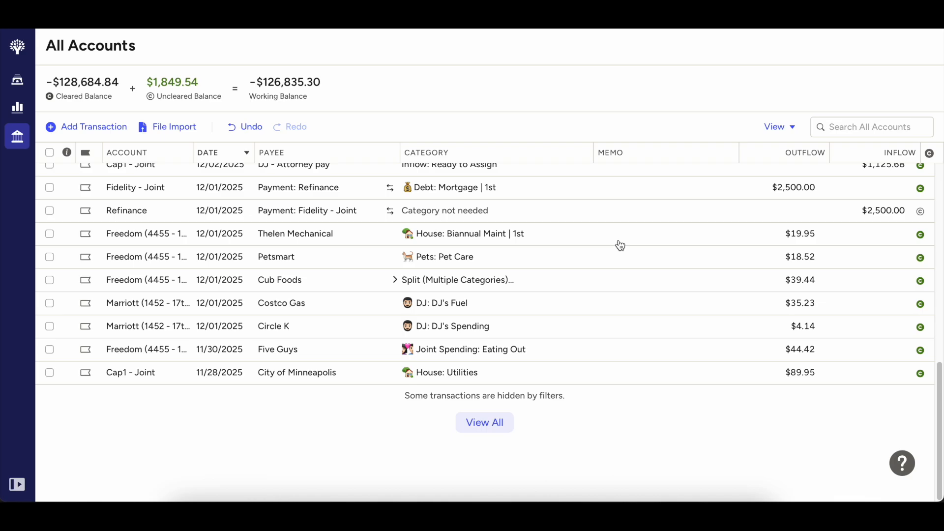
# Step: Mark the $2,500.00 inflow in the Refinance account dated 12/01/2025 as cleared
pyautogui.scroll(1, 623, 224)
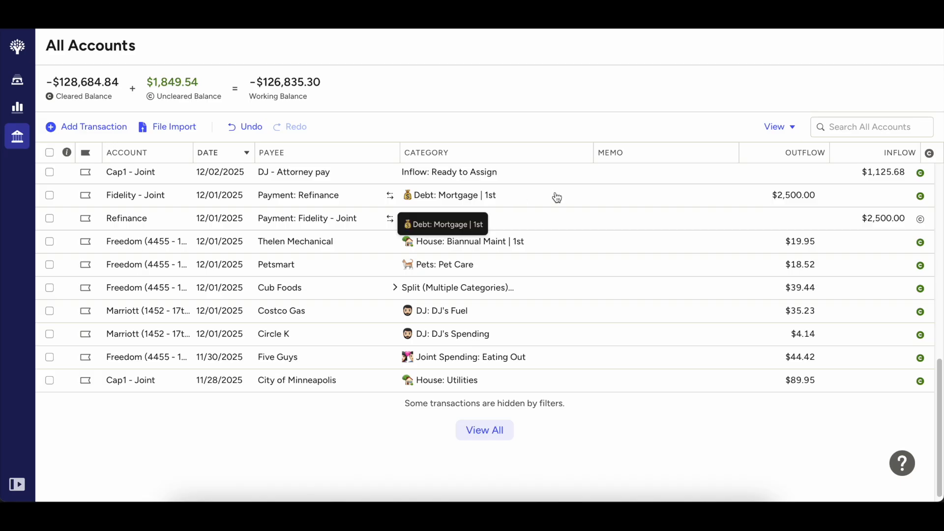
pyautogui.click(920, 219)
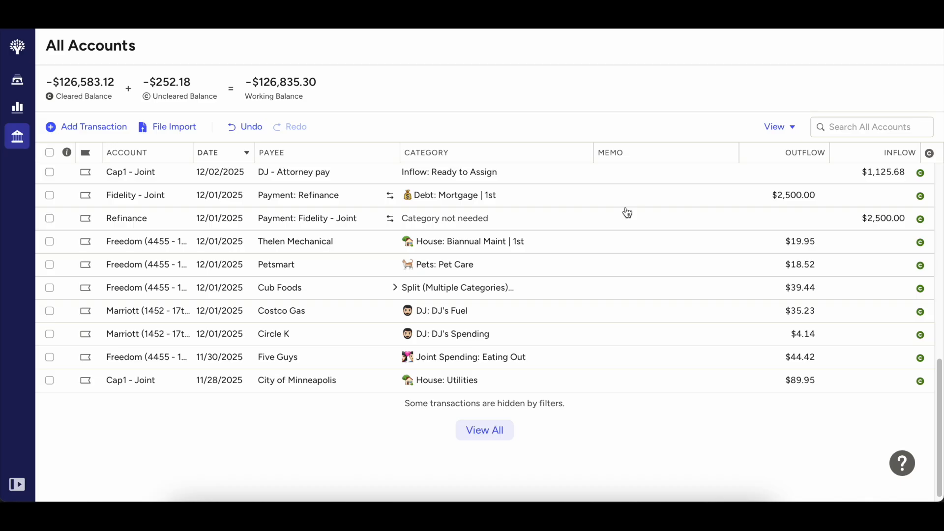
# Step: Review the transactions of all accounts from 12/01/2025 through 12/05/2025, including payees, categories, amounts and the pending entries
pyautogui.scroll(1, 626, 212)
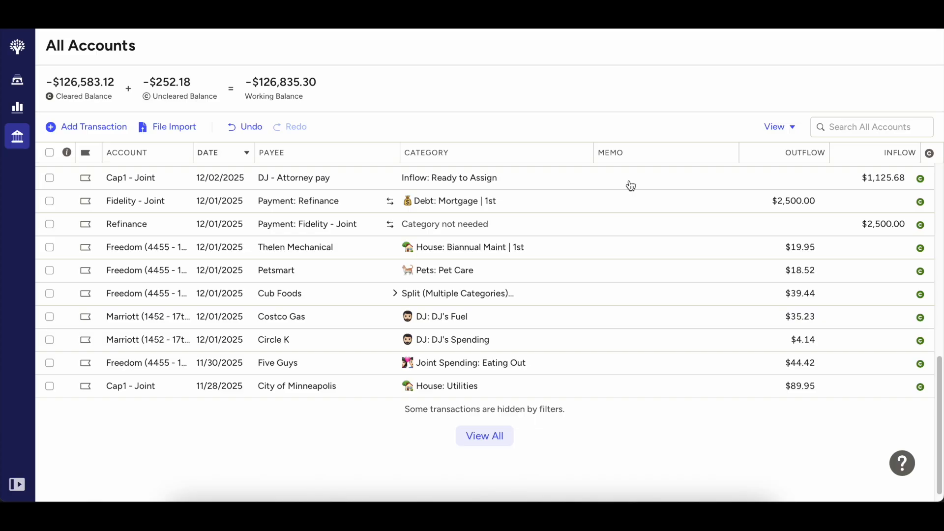
pyautogui.scroll(1, 630, 185)
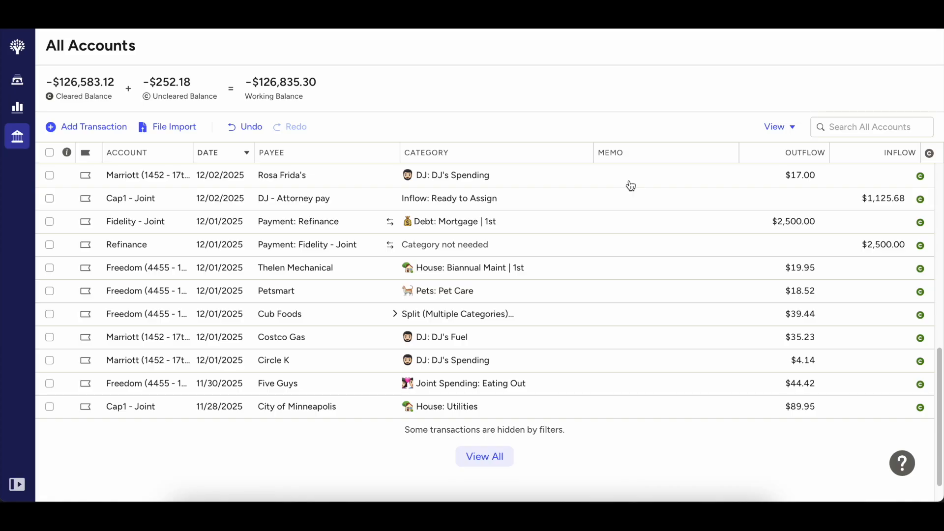
pyautogui.scroll(3, 631, 186)
pyautogui.scroll(1, 630, 186)
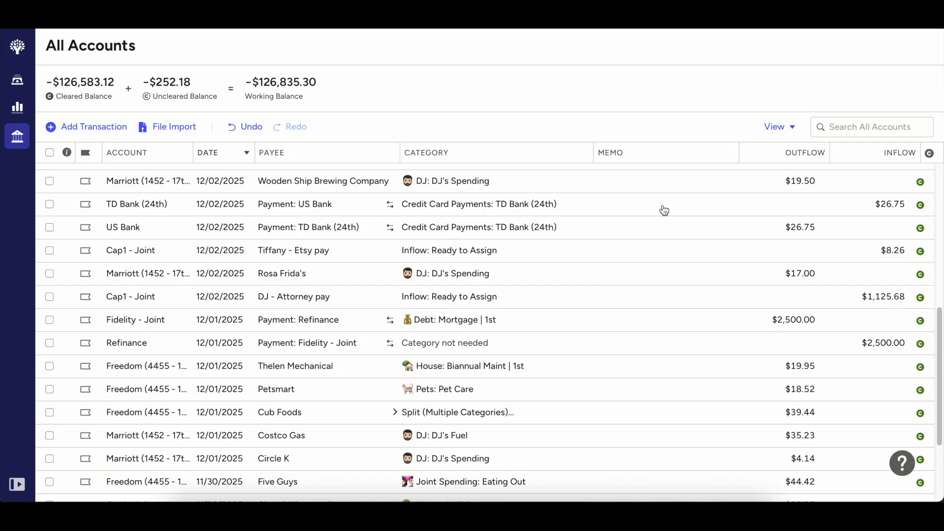
pyautogui.scroll(1, 665, 211)
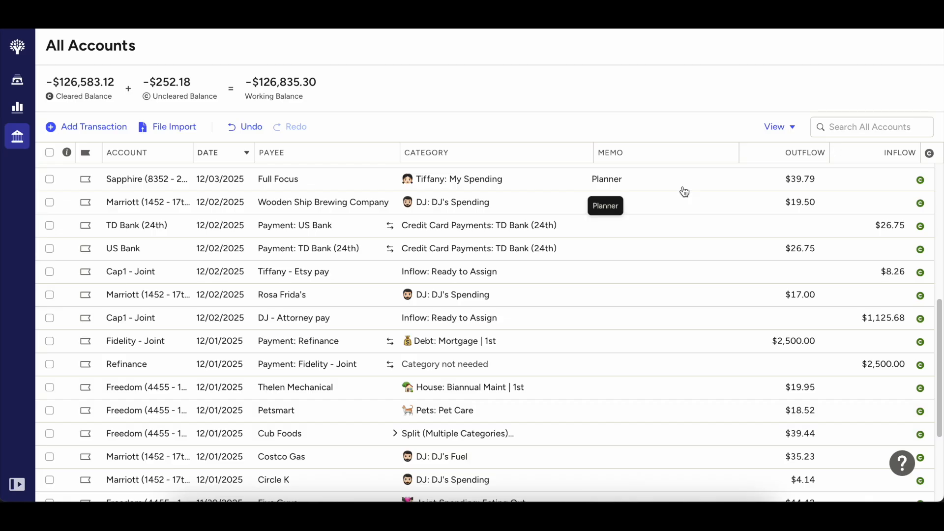
pyautogui.scroll(1, 684, 191)
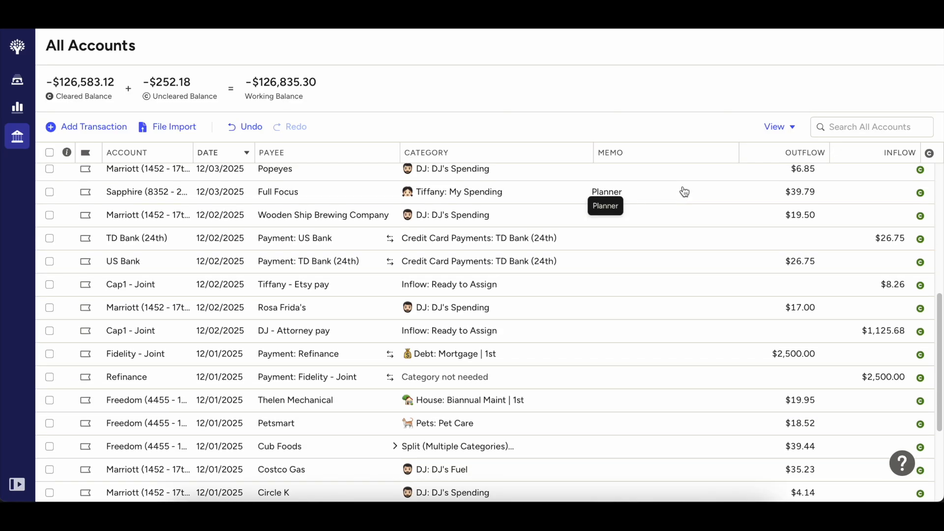
pyautogui.scroll(1, 684, 191)
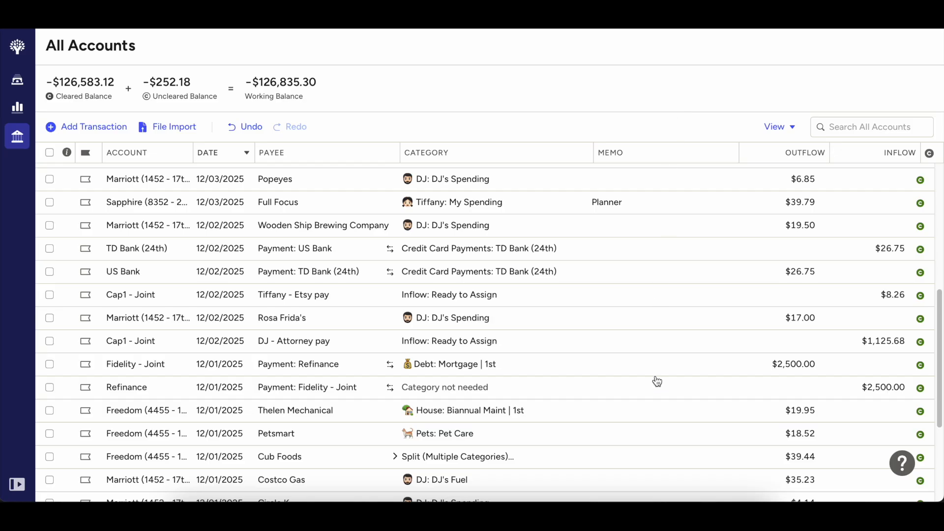
pyautogui.scroll(-1, 628, 327)
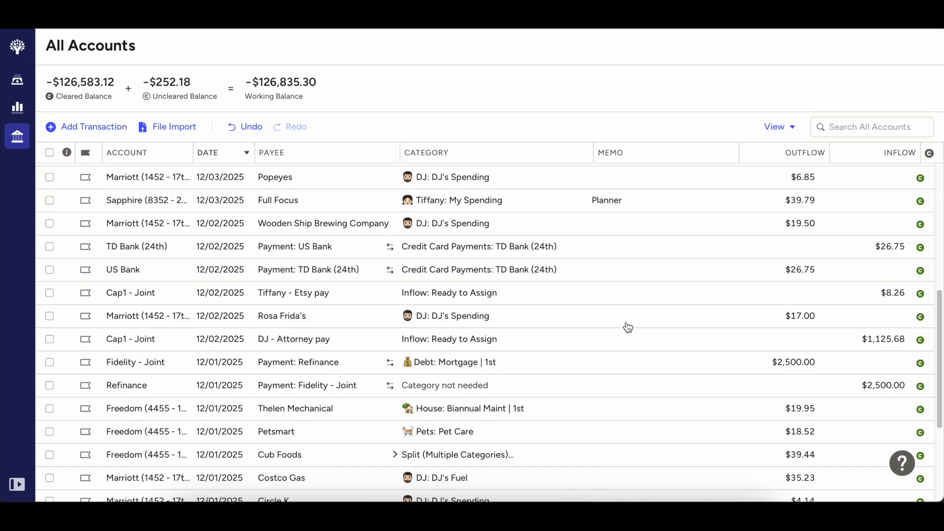
pyautogui.scroll(1, 627, 327)
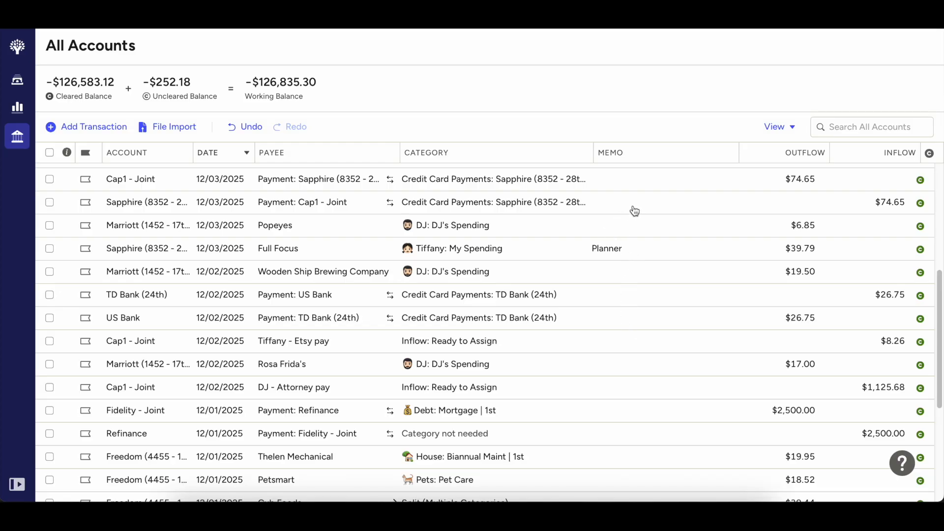
pyautogui.scroll(1, 646, 192)
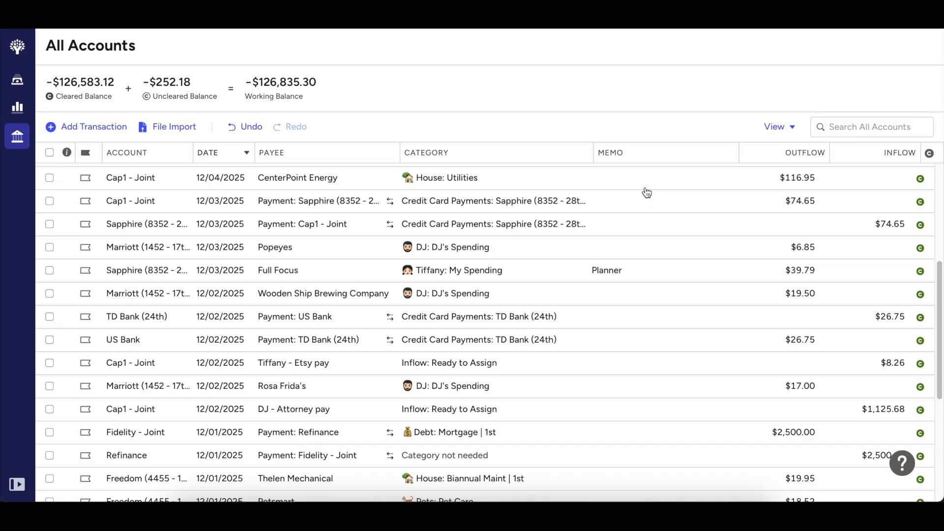
pyautogui.scroll(1, 647, 193)
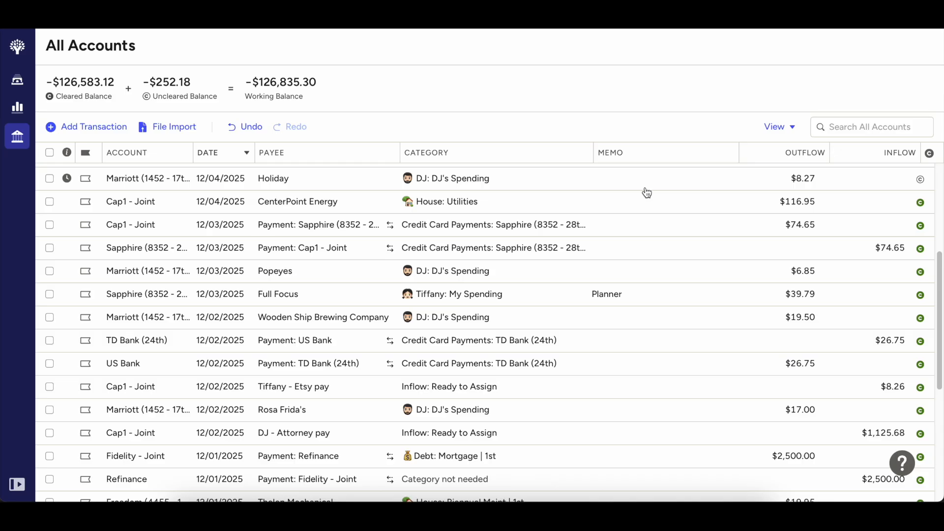
pyautogui.scroll(1, 647, 192)
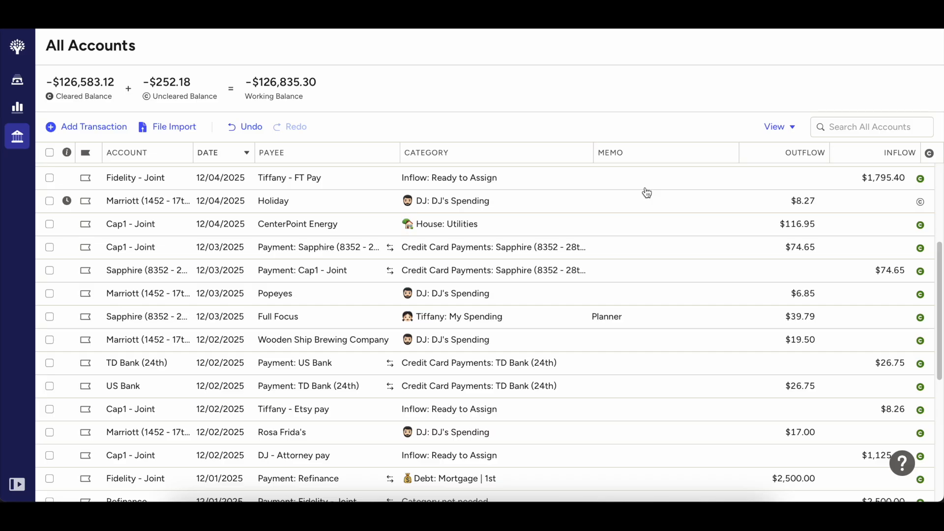
pyautogui.scroll(1, 647, 192)
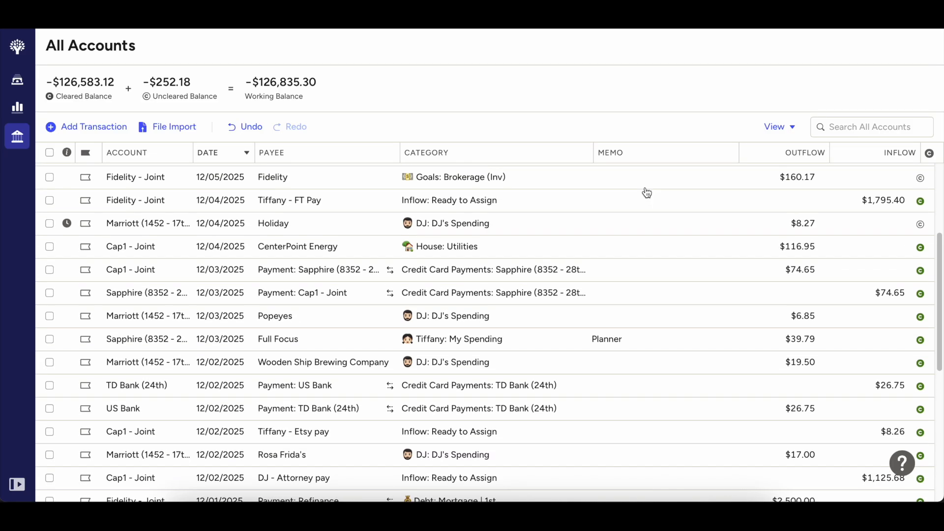
pyautogui.scroll(1, 647, 192)
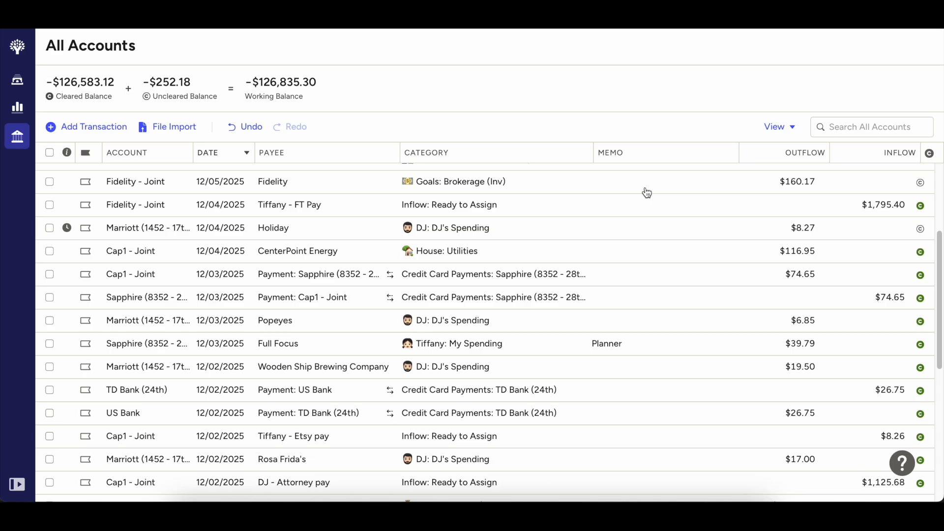
pyautogui.scroll(1, 646, 192)
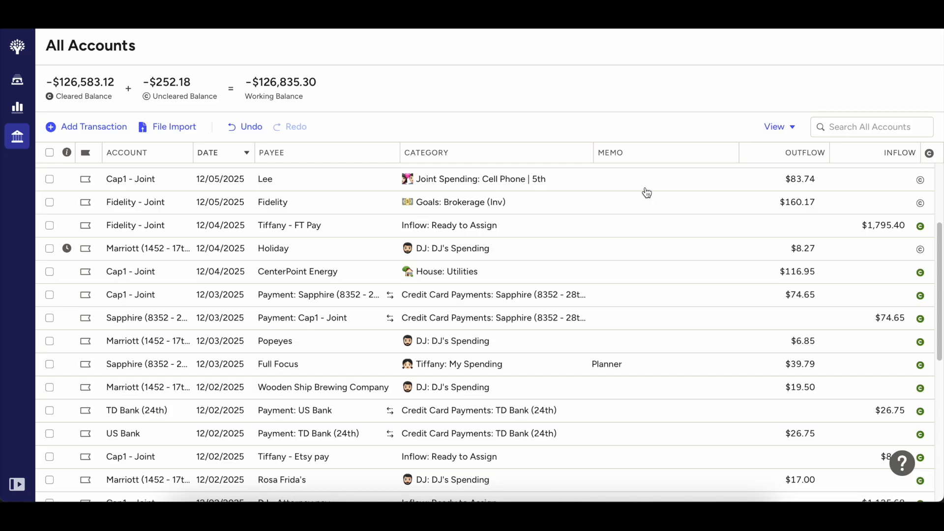
pyautogui.scroll(1, 646, 192)
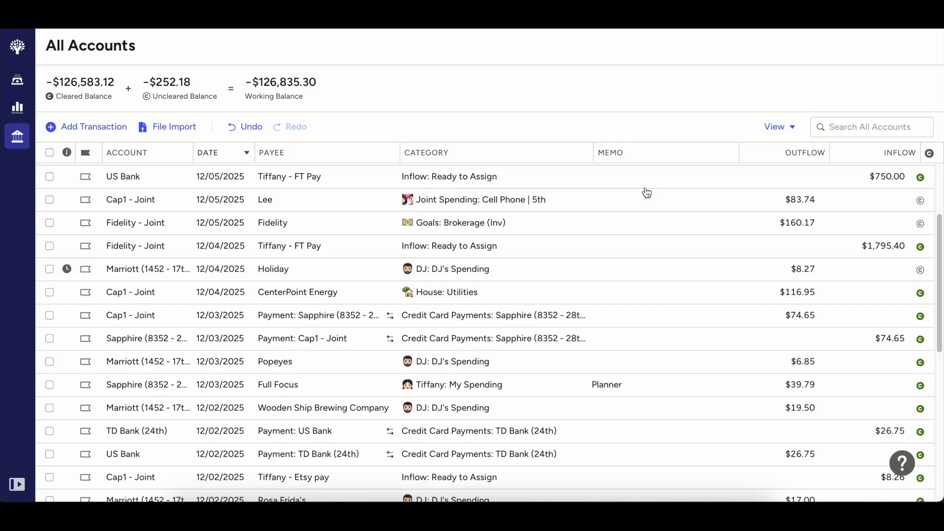
pyautogui.scroll(1, 646, 192)
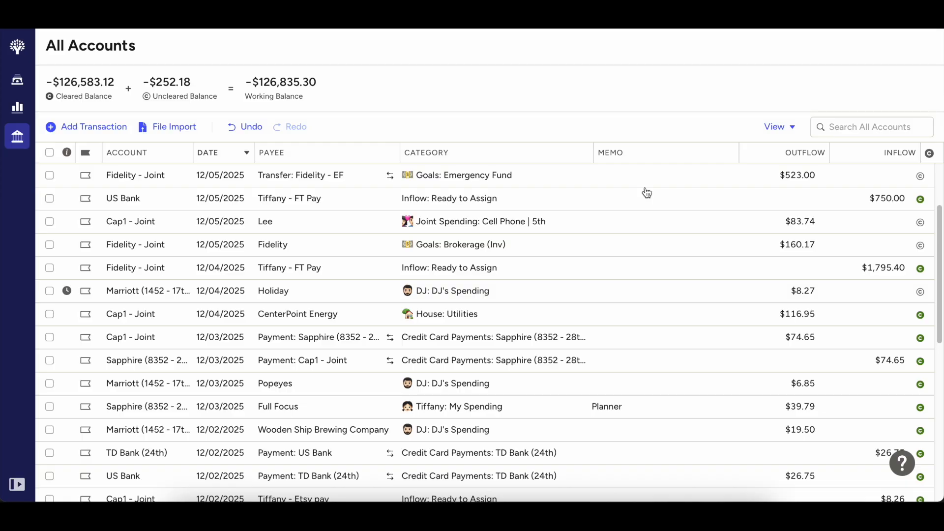
pyautogui.scroll(1, 647, 192)
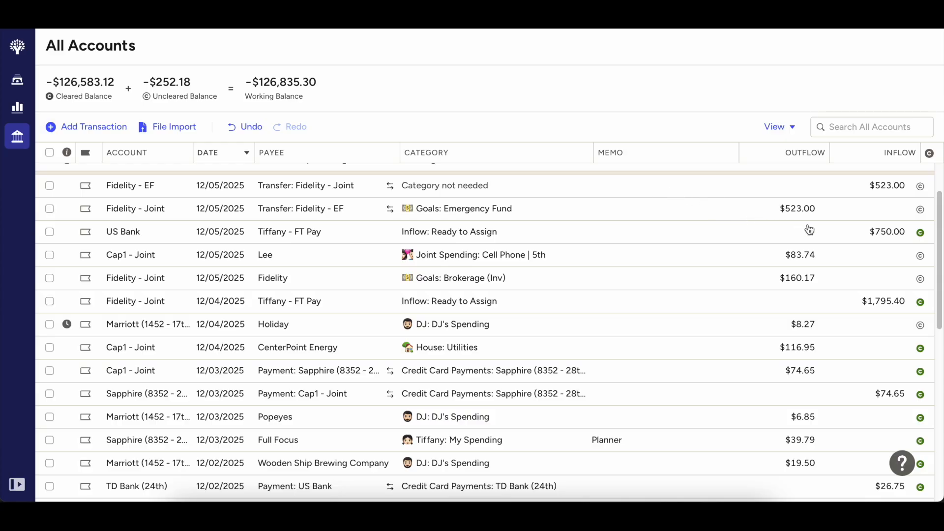
pyautogui.scroll(3, 614, 259)
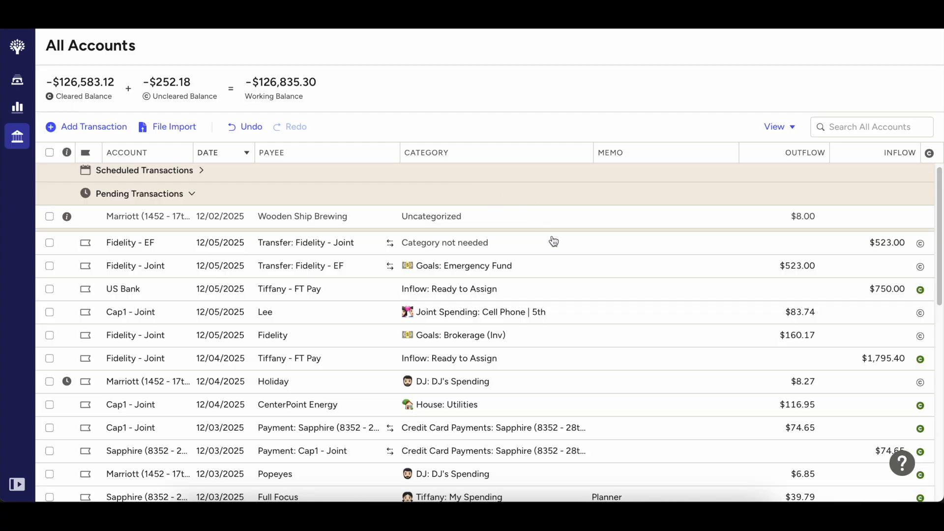
# Step: Compare the pending Wooden Ship Brewing transaction with the posted Wooden Ship Brewing Company transaction of 12/02/2025
pyautogui.scroll(-5, 486, 335)
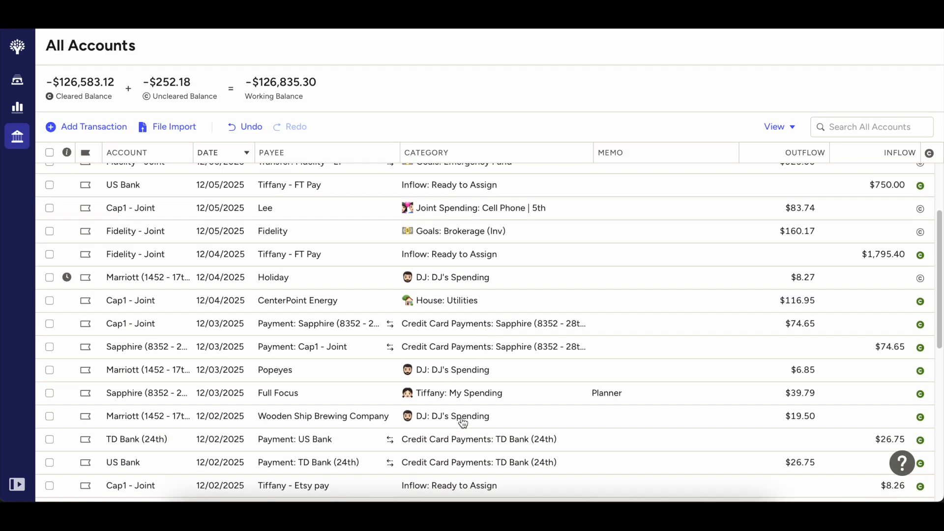
pyautogui.scroll(4, 463, 423)
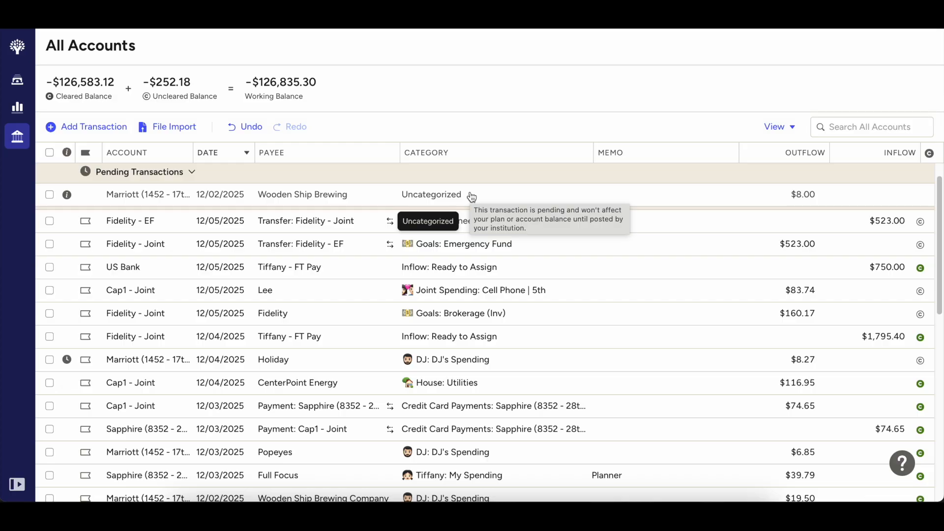
pyautogui.scroll(1, 516, 240)
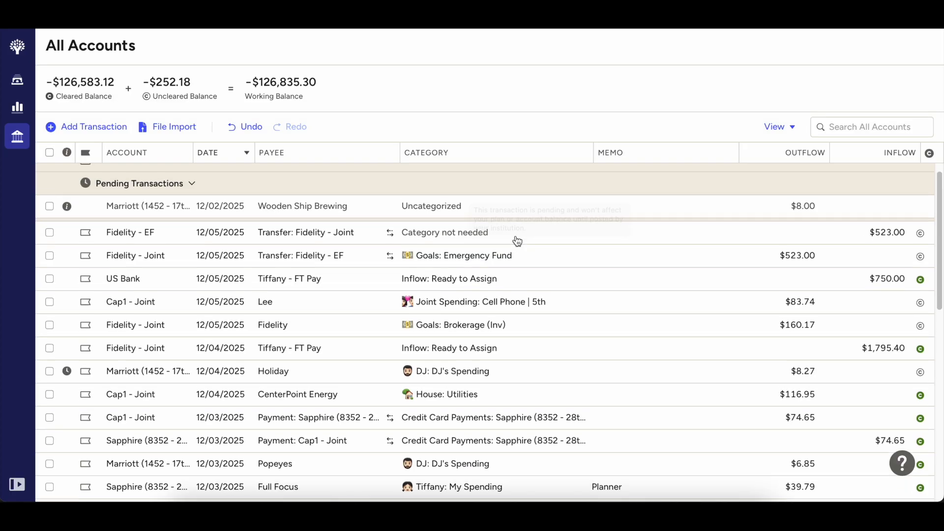
# Step: In the December 2025 plan, filter to overspent categories and cover the My Spending overspending from Joint Spending: Spending
pyautogui.click(20, 85)
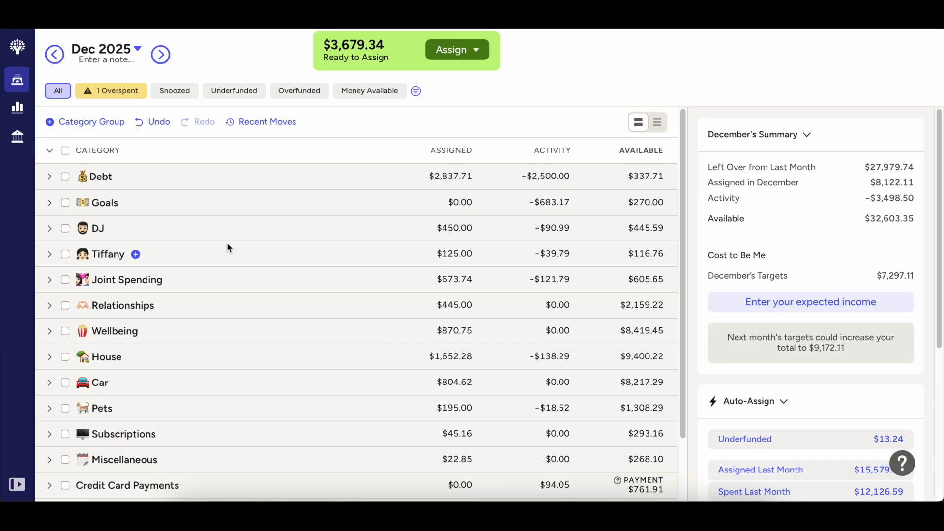
pyautogui.click(102, 100)
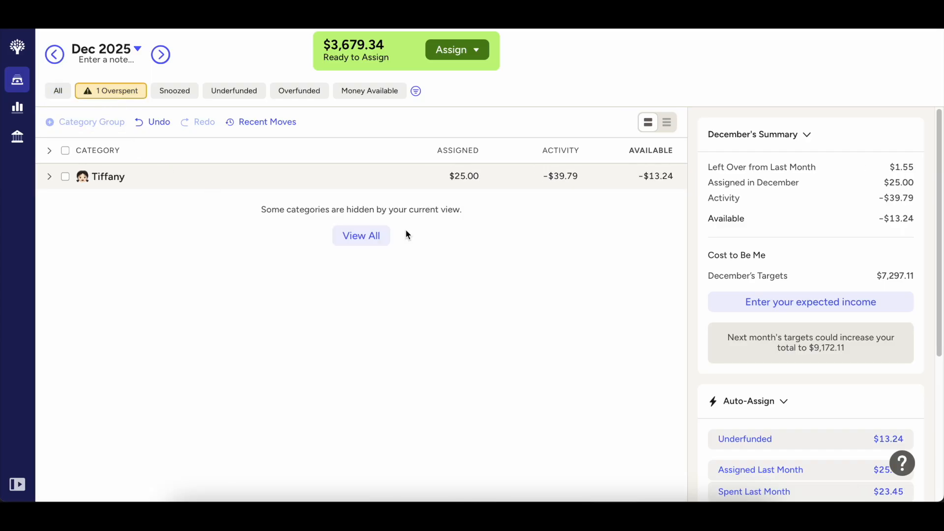
pyautogui.click(49, 178)
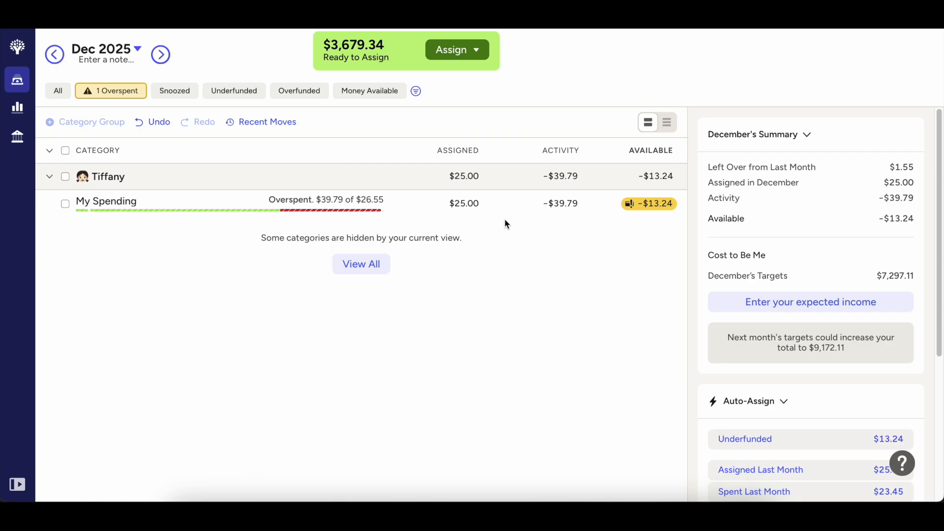
pyautogui.click(654, 206)
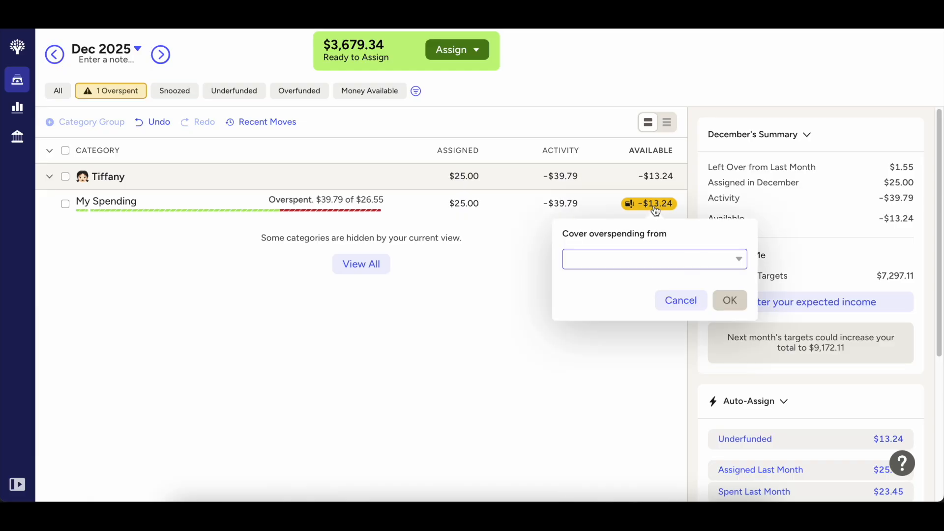
pyautogui.write('spen')
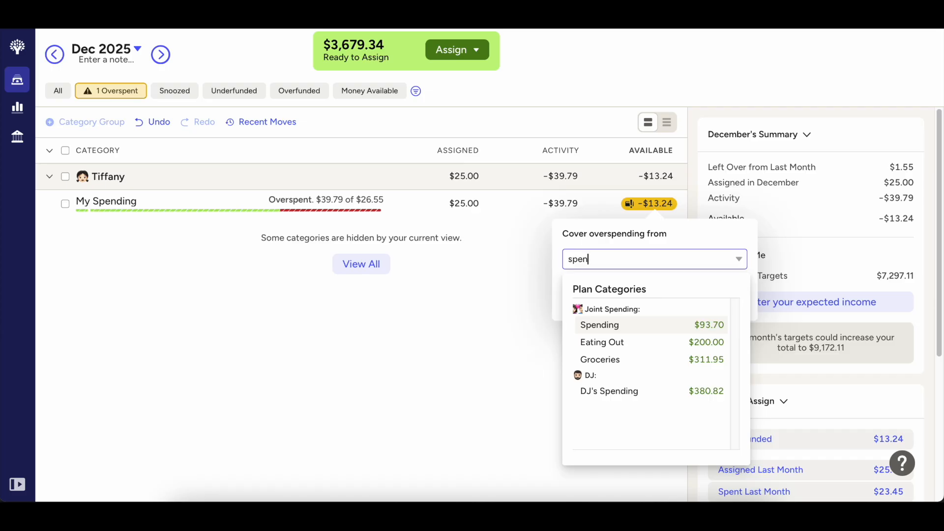
pyautogui.press('Return')
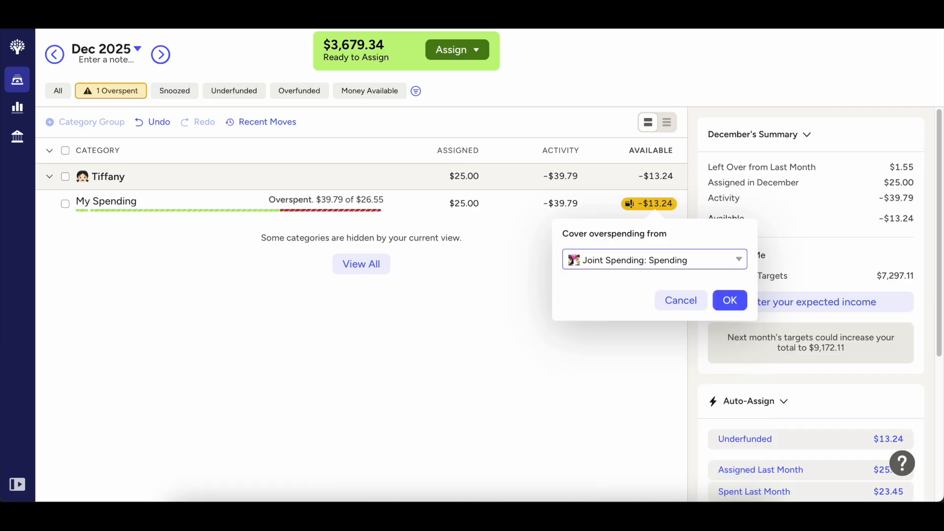
pyautogui.press('Return')
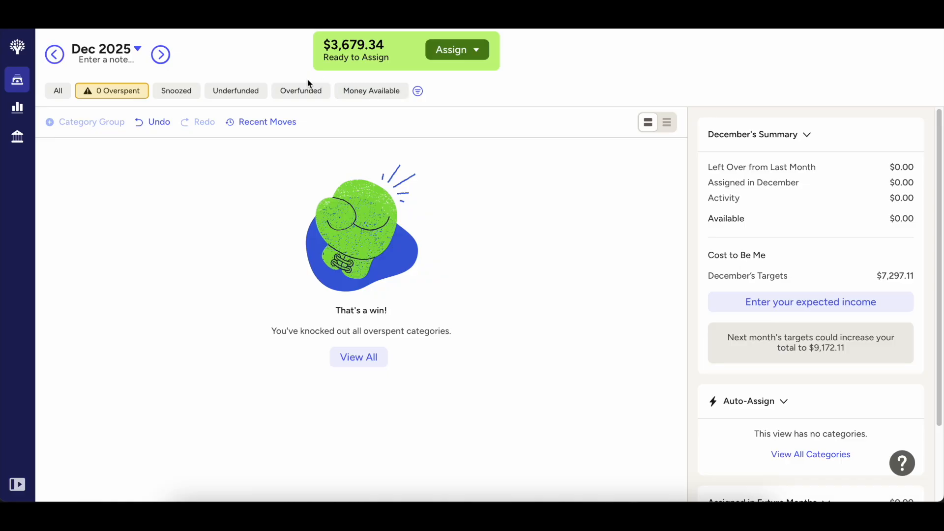
# Step: Check the underfunded categories of the December 2025 plan, return to all categories and collapse the expanded group
pyautogui.click(65, 95)
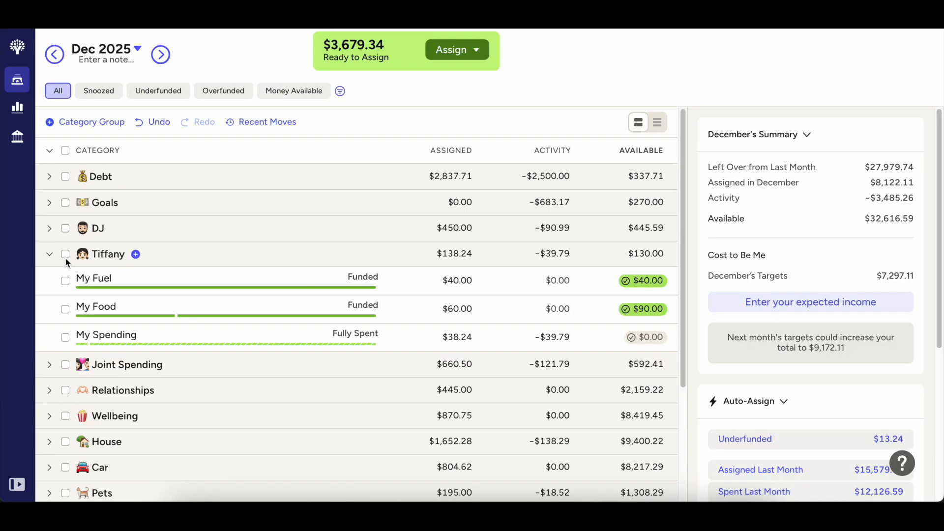
pyautogui.click(143, 95)
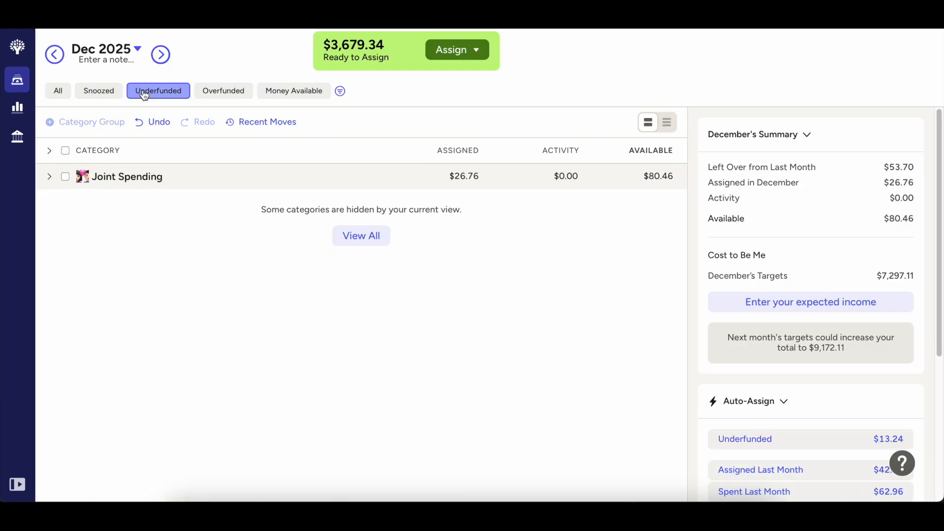
pyautogui.click(58, 98)
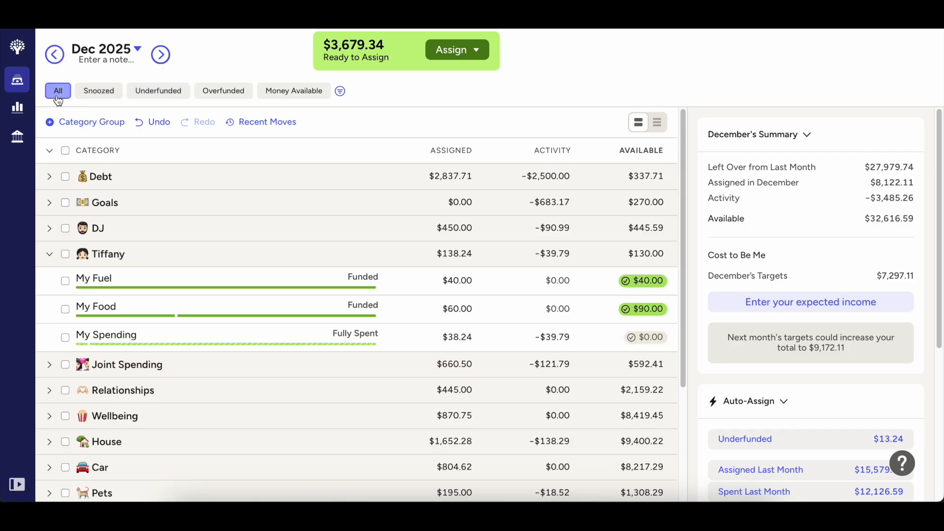
pyautogui.click(50, 255)
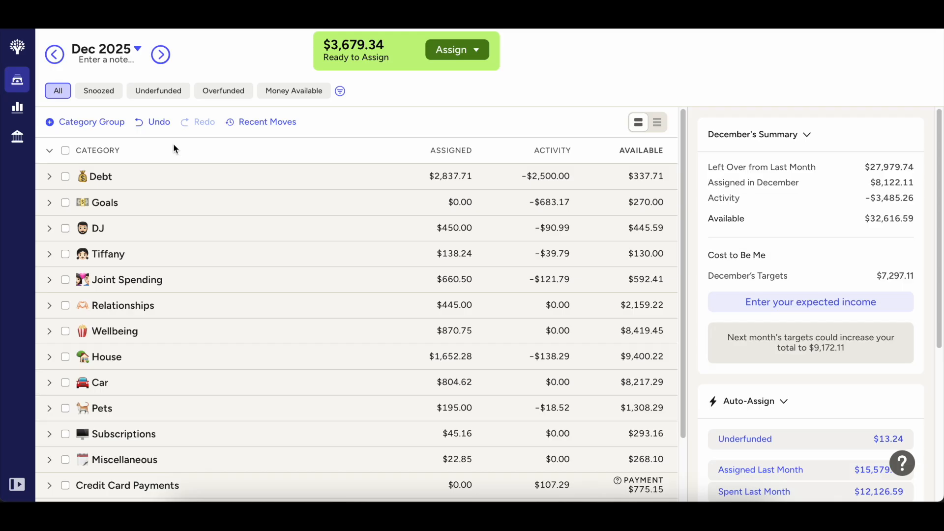
# Step: Review the January 2026 plan through the Snoozed, Underfunded, Overfunded and Money Available views
pyautogui.click(158, 56)
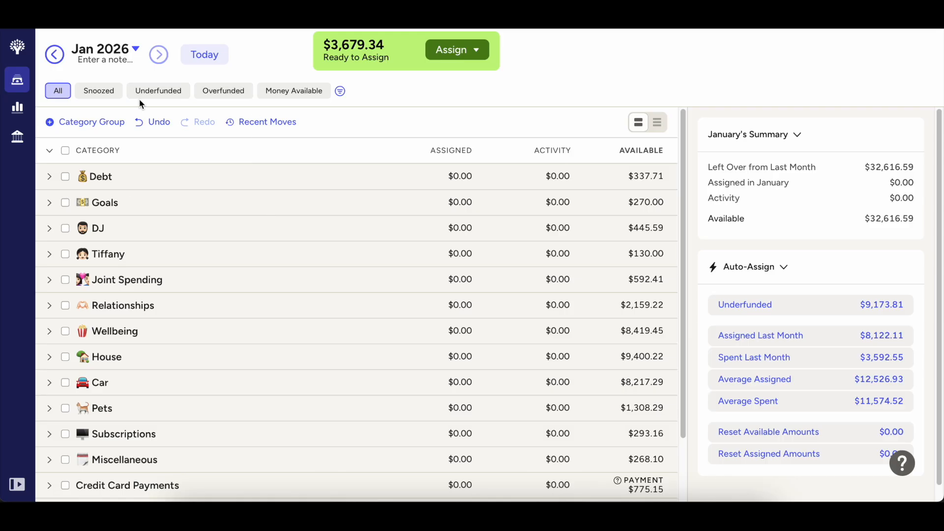
pyautogui.click(105, 97)
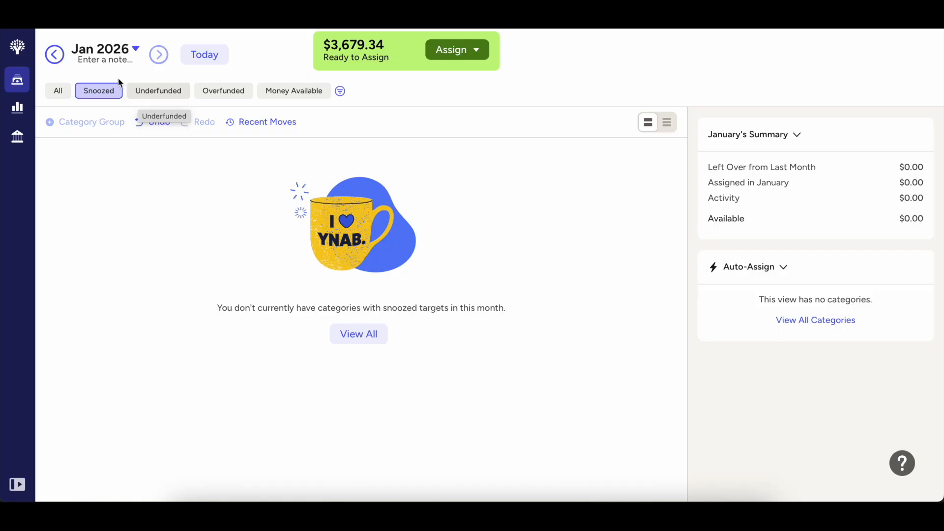
pyautogui.click(55, 54)
pyautogui.click(160, 55)
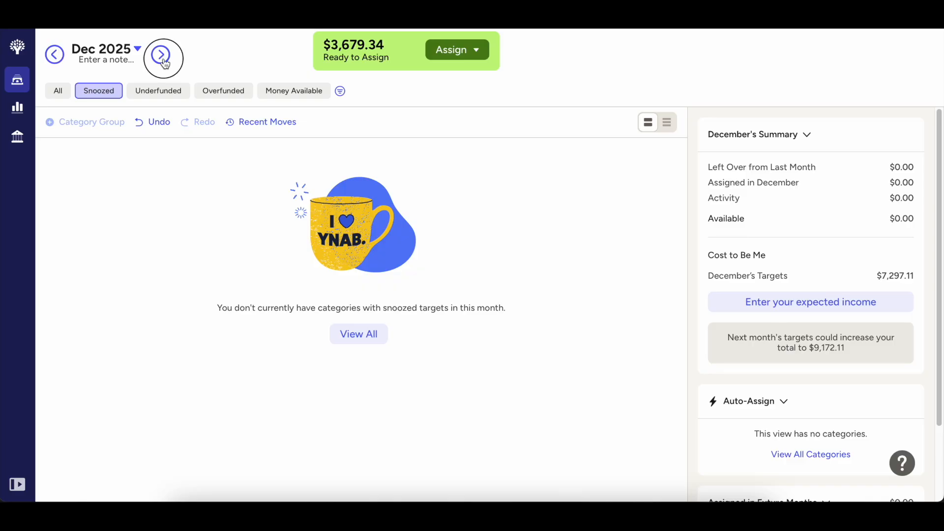
pyautogui.click(164, 93)
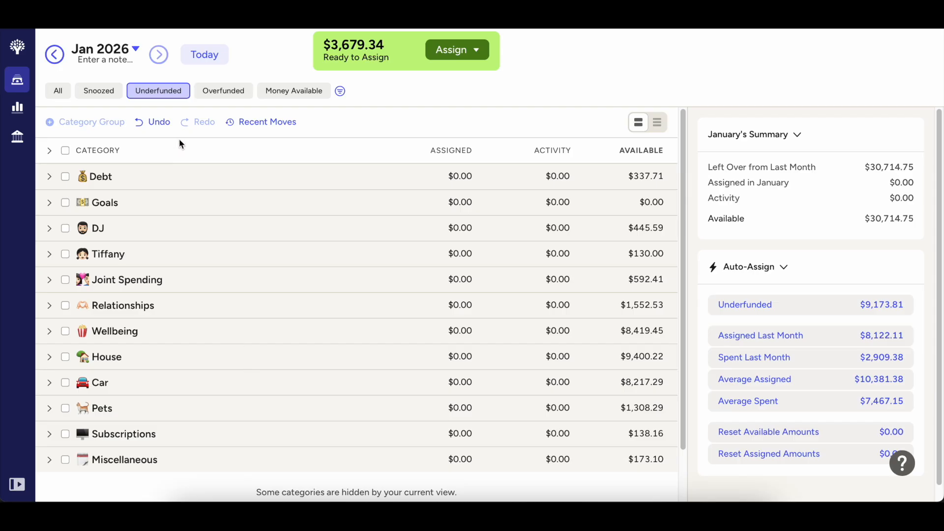
pyautogui.click(222, 94)
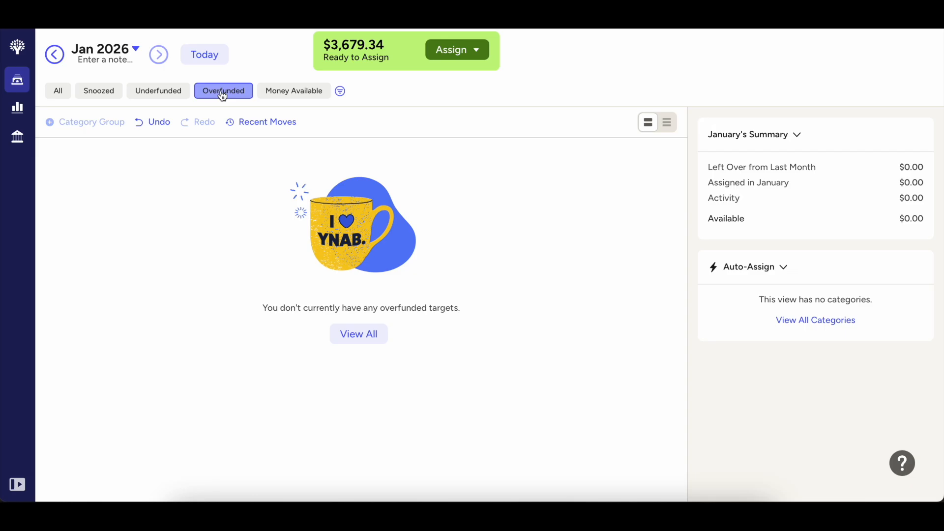
pyautogui.click(282, 93)
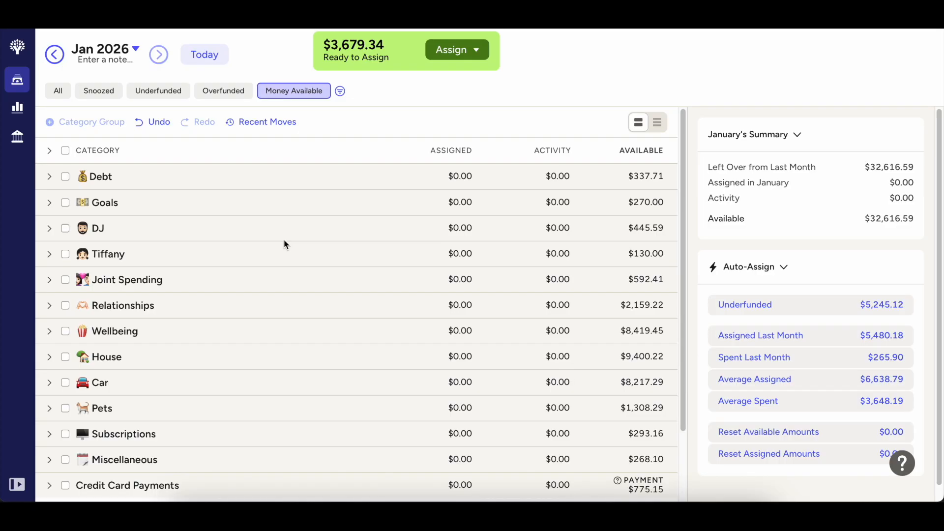
# Step: Start a new custom view named Mandatory and include the Debt categories Mortgage | 1st and Mohela | 8th
pyautogui.click(341, 93)
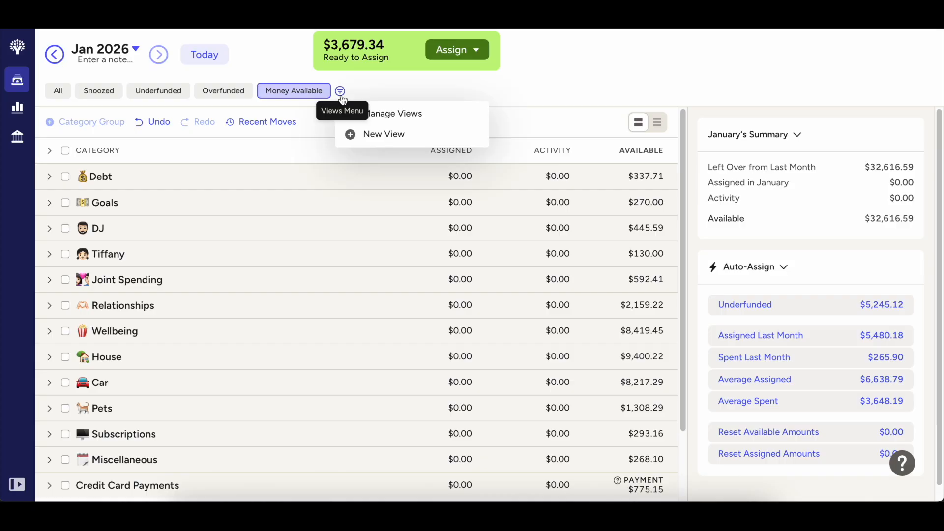
pyautogui.click(402, 135)
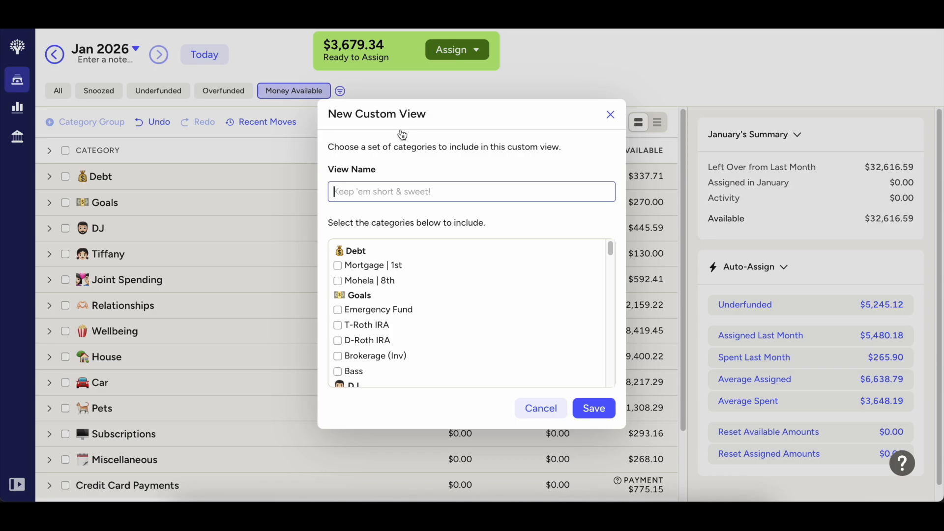
pyautogui.write('Mandatory')
pyautogui.click(338, 266)
pyautogui.click(339, 280)
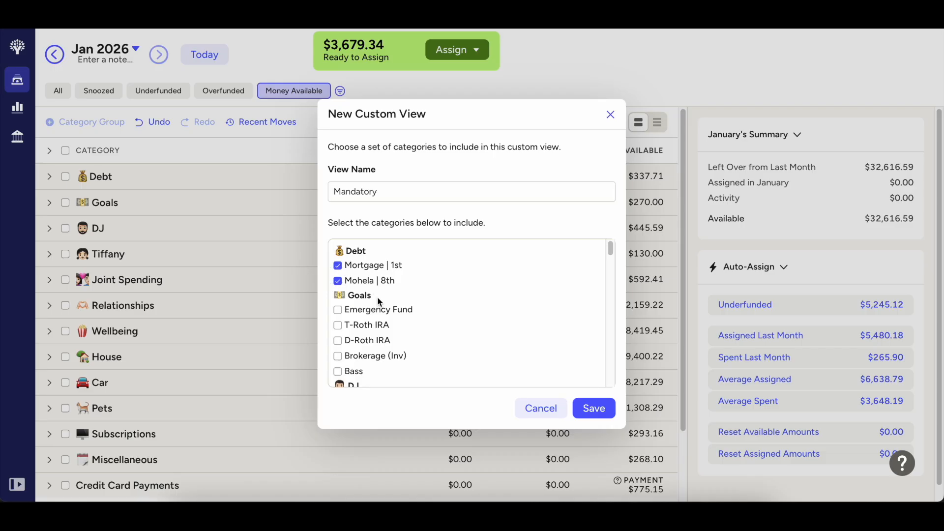
# Step: Include the spending and fuel categories of the group directly below Goals, plus My Fuel, in the Mandatory view
pyautogui.scroll(-2, 378, 299)
pyautogui.scroll(-5, 380, 301)
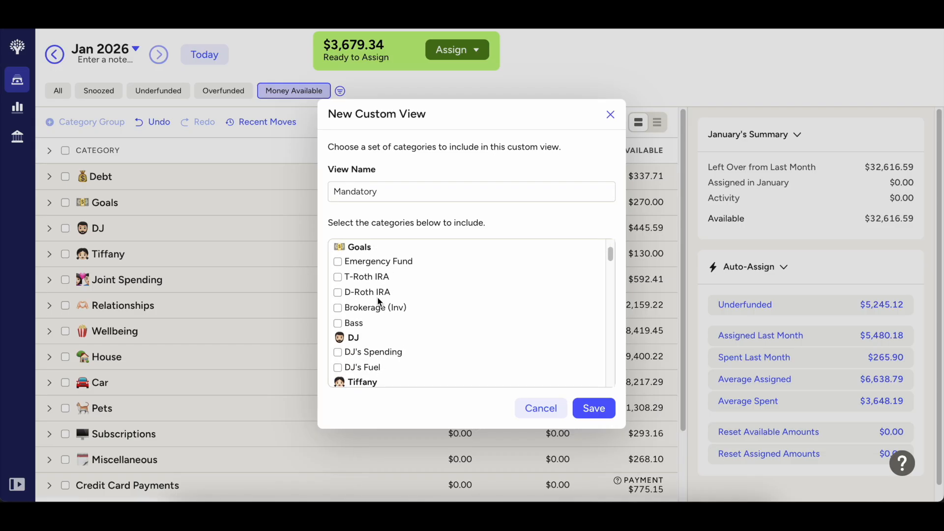
pyautogui.scroll(-2, 377, 298)
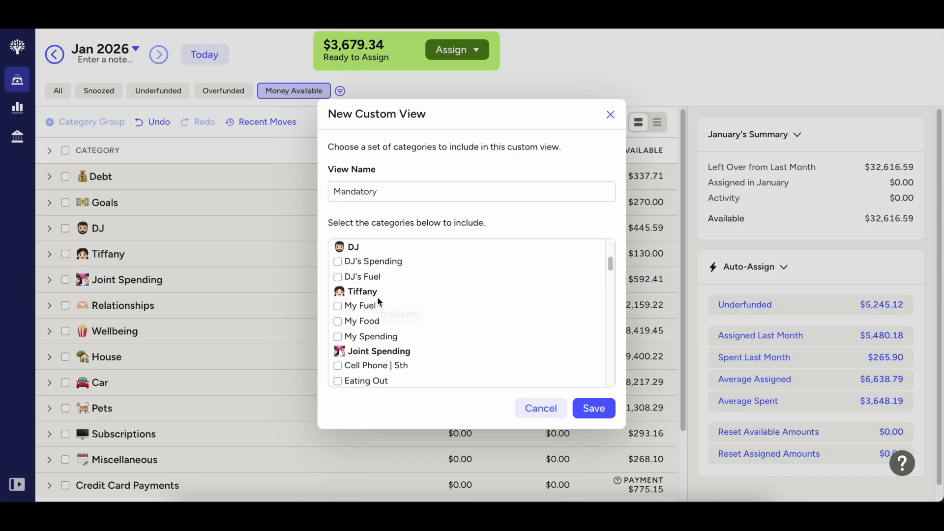
pyautogui.click(338, 264)
pyautogui.click(339, 278)
pyautogui.scroll(-1, 359, 290)
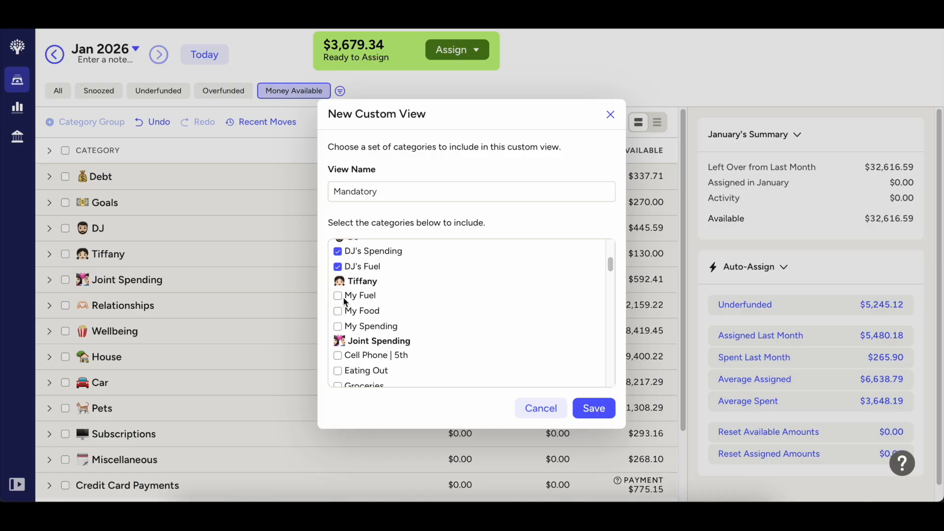
pyautogui.click(338, 296)
# Step: Include Cell Phone | 5th and Groceries from Joint Spending and Coaching Fees-USATF | Jan from Relationships in the view
pyautogui.scroll(-2, 341, 302)
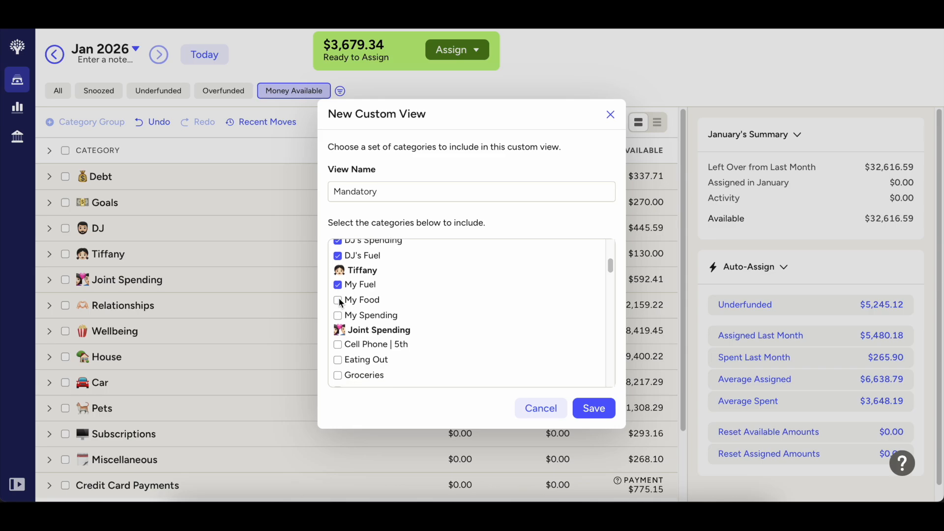
pyautogui.scroll(-1, 338, 298)
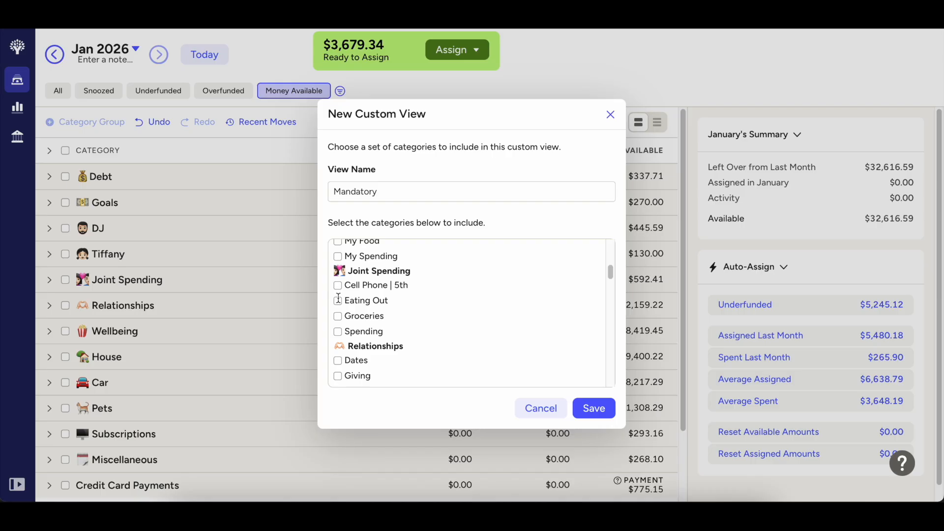
pyautogui.click(338, 286)
pyautogui.click(338, 316)
pyautogui.scroll(-5, 403, 311)
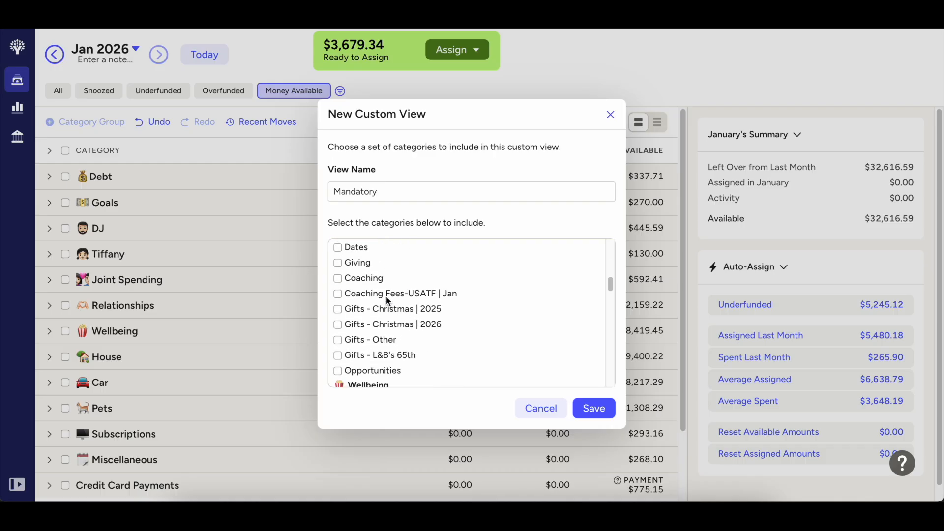
pyautogui.click(371, 298)
# Step: Include the Wellbeing categories Health and Yoga in the Mandatory view
pyautogui.scroll(-1, 383, 334)
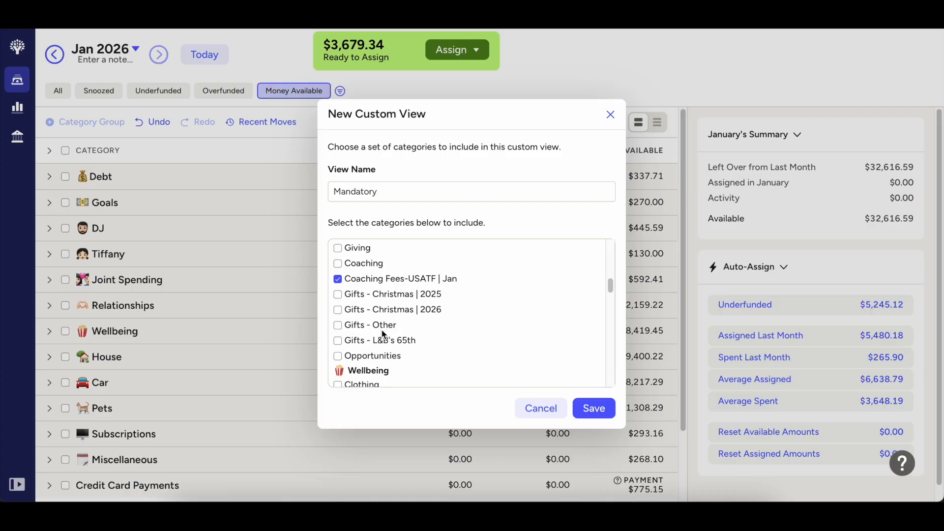
pyautogui.scroll(-5, 383, 334)
pyautogui.scroll(-2, 382, 334)
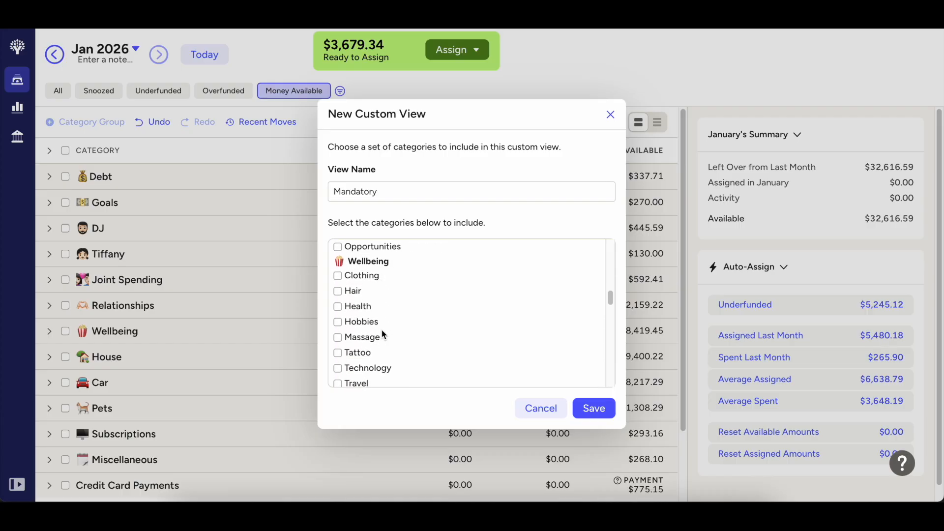
pyautogui.click(366, 310)
pyautogui.scroll(-1, 417, 313)
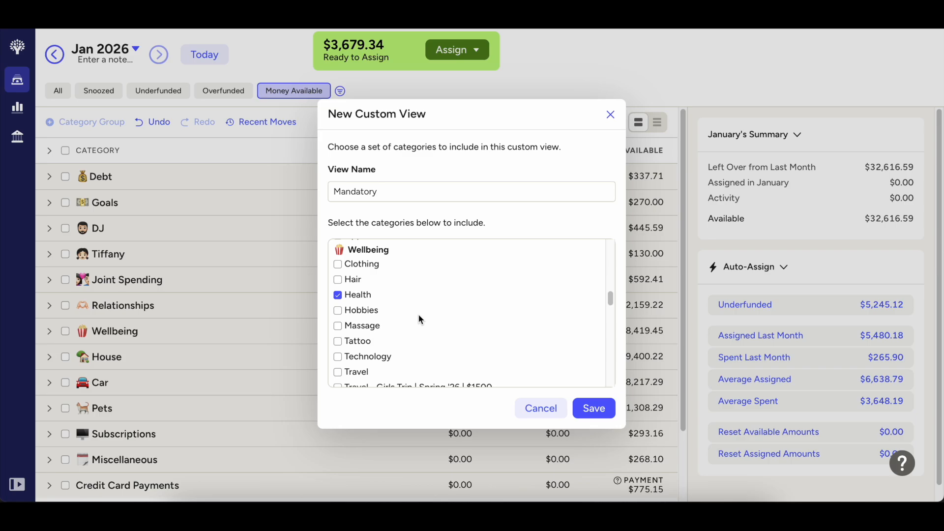
pyautogui.scroll(-1, 418, 318)
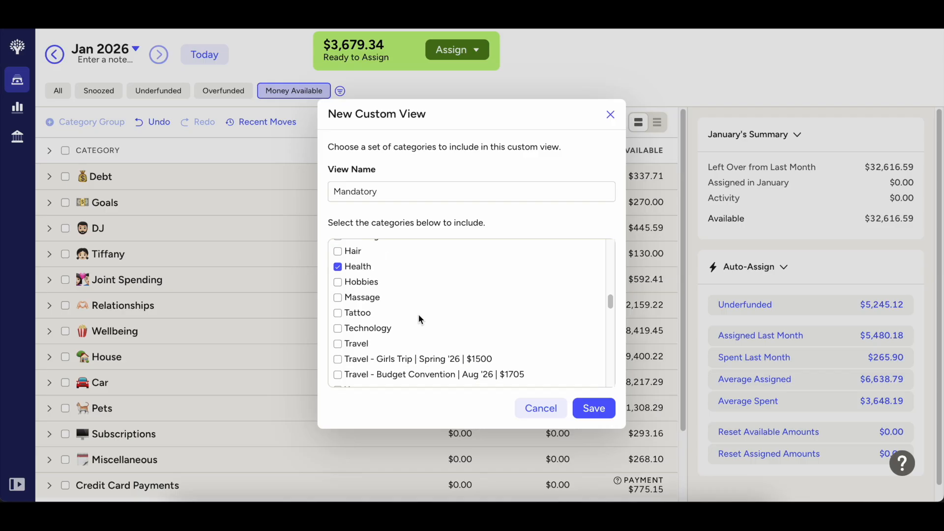
pyautogui.scroll(-1, 418, 314)
pyautogui.click(358, 364)
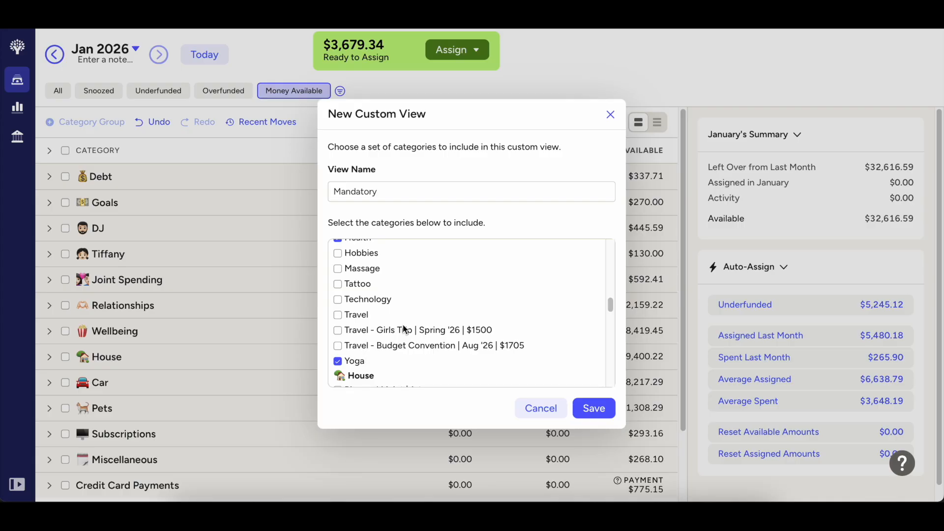
# Step: Include the House categories Biannual Maint | 1st, Internet | 9th, Utilities, Property Taxes | 5/15 & 10/15 and Home Ins | 10/18
pyautogui.scroll(-1, 405, 329)
pyautogui.scroll(-1, 404, 329)
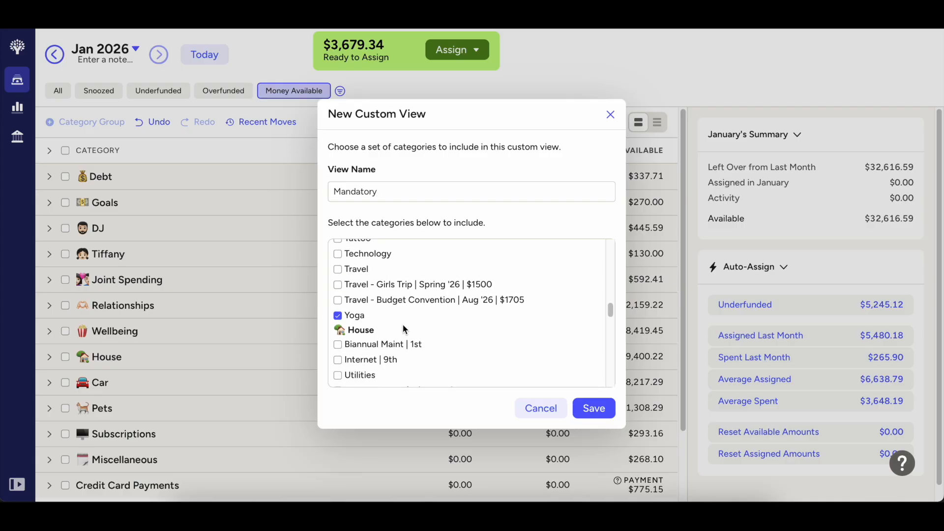
pyautogui.scroll(-3, 403, 329)
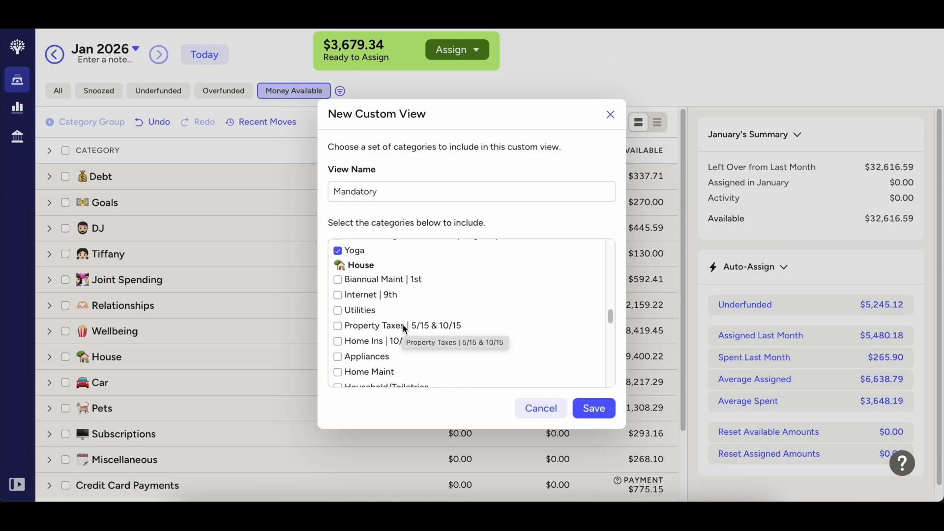
pyautogui.scroll(-1, 404, 329)
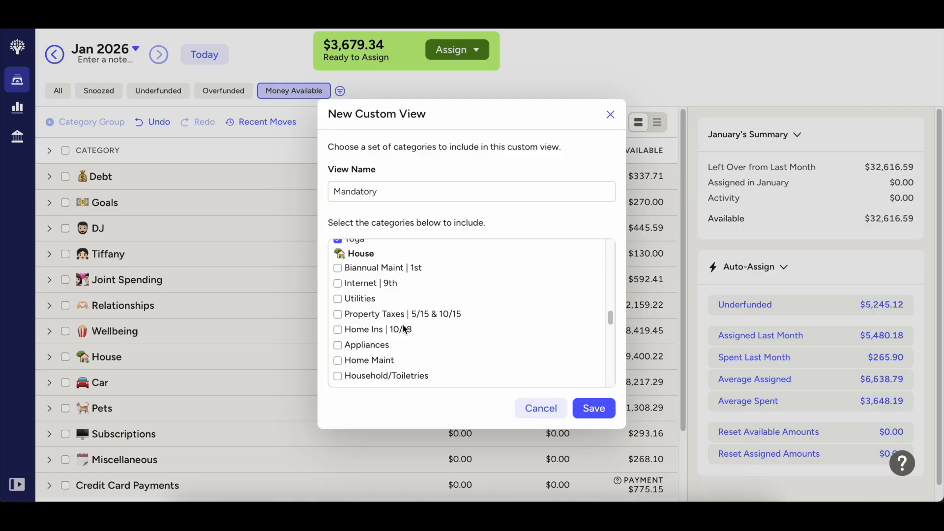
pyautogui.click(369, 274)
pyautogui.click(366, 284)
pyautogui.click(367, 300)
pyautogui.click(368, 315)
pyautogui.click(368, 331)
# Step: Include the House categories Appliances, Home Maint and Household/Toiletries in the Mandatory view
pyautogui.scroll(-3, 369, 332)
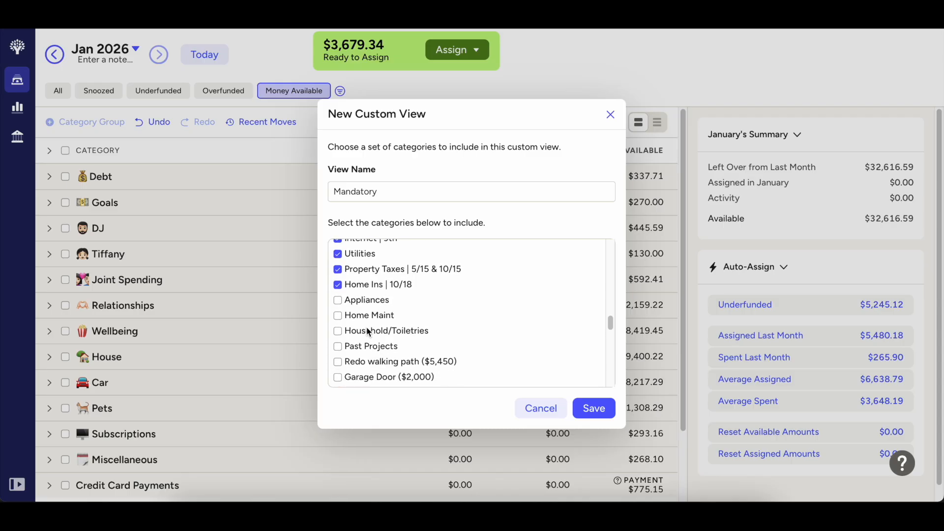
pyautogui.click(376, 299)
pyautogui.scroll(-1, 377, 300)
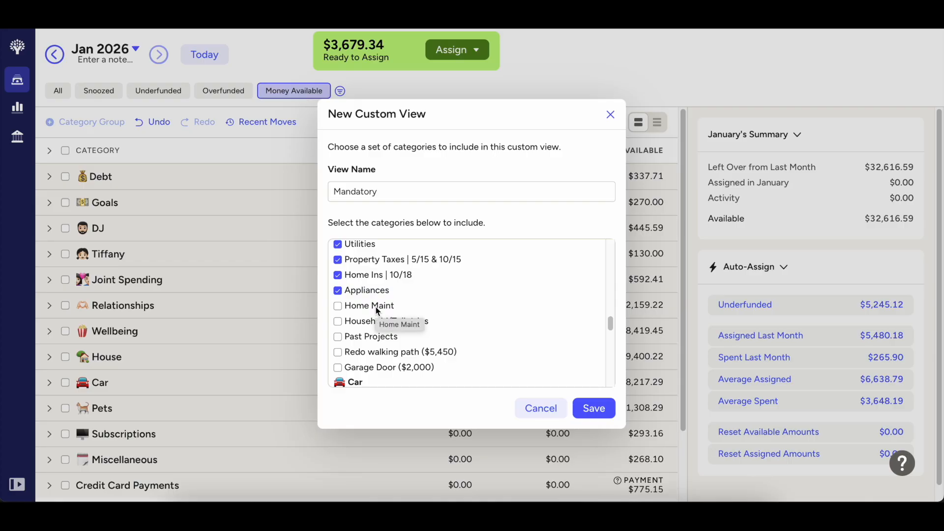
pyautogui.click(377, 310)
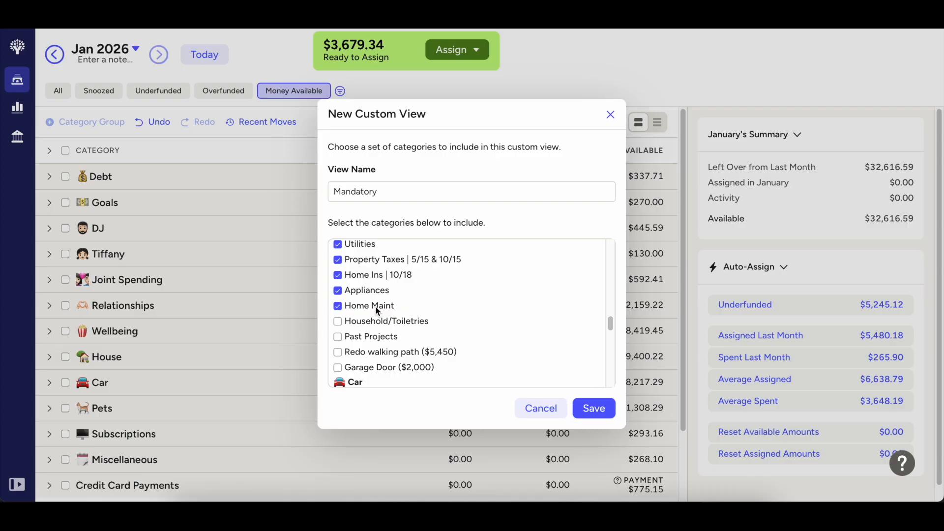
pyautogui.scroll(-1, 377, 311)
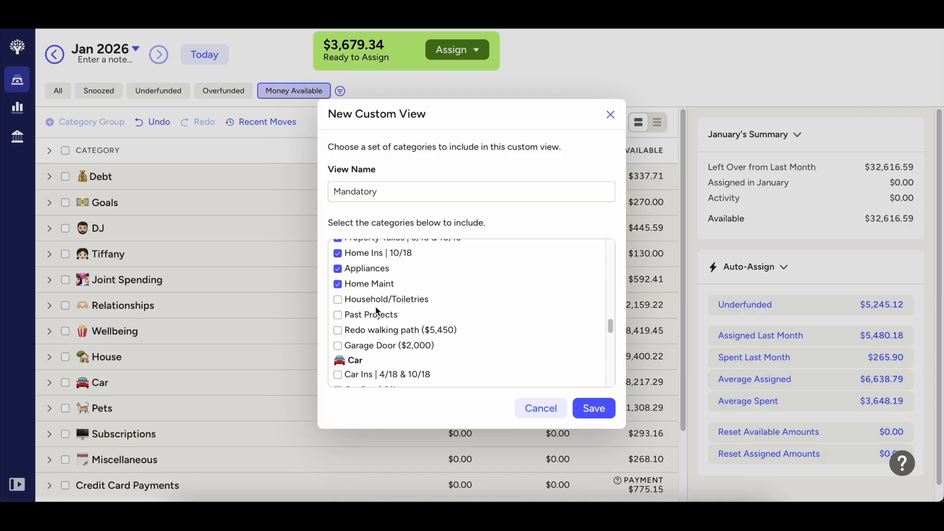
pyautogui.click(382, 303)
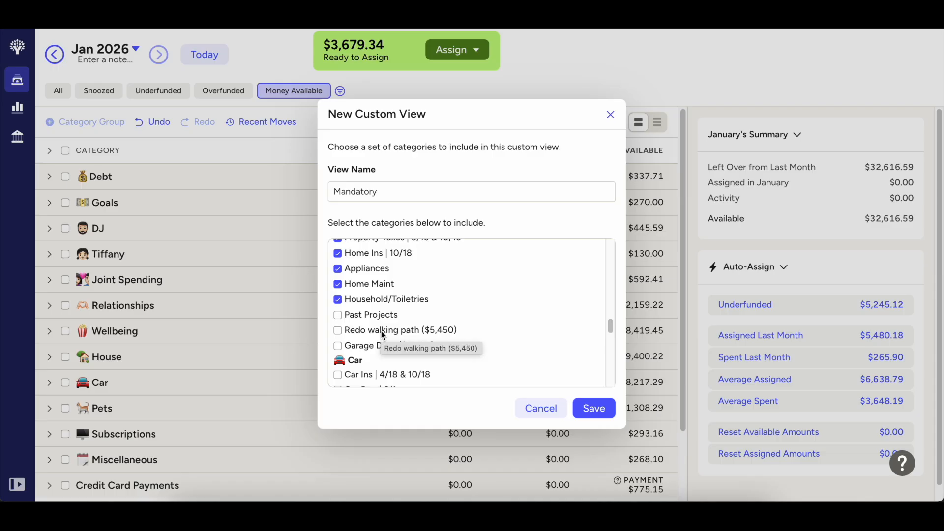
# Step: Include the Car categories Car Ins | 4/18 & 10/18, Car Reg | 6/1, Car Maintenance and Car Deductible ($2,000) in the Mandatory view
pyautogui.scroll(-1, 383, 335)
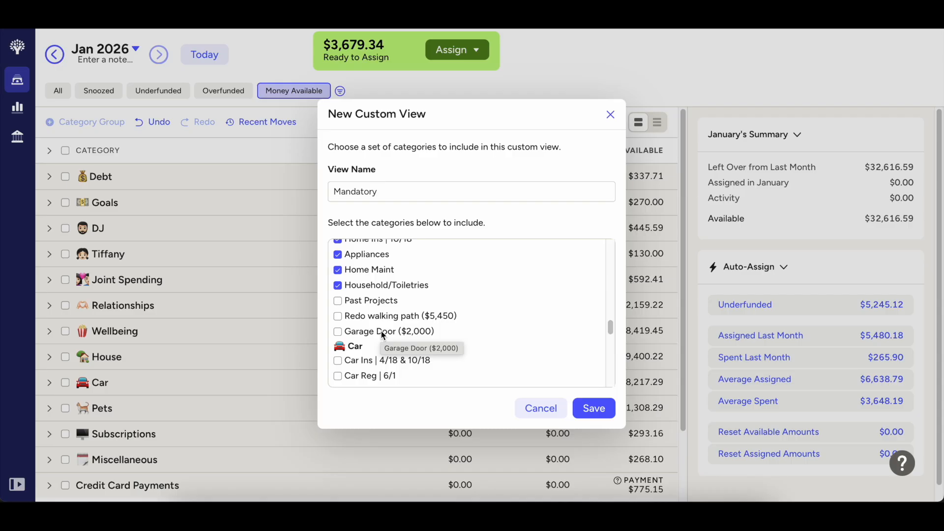
pyautogui.scroll(-3, 383, 334)
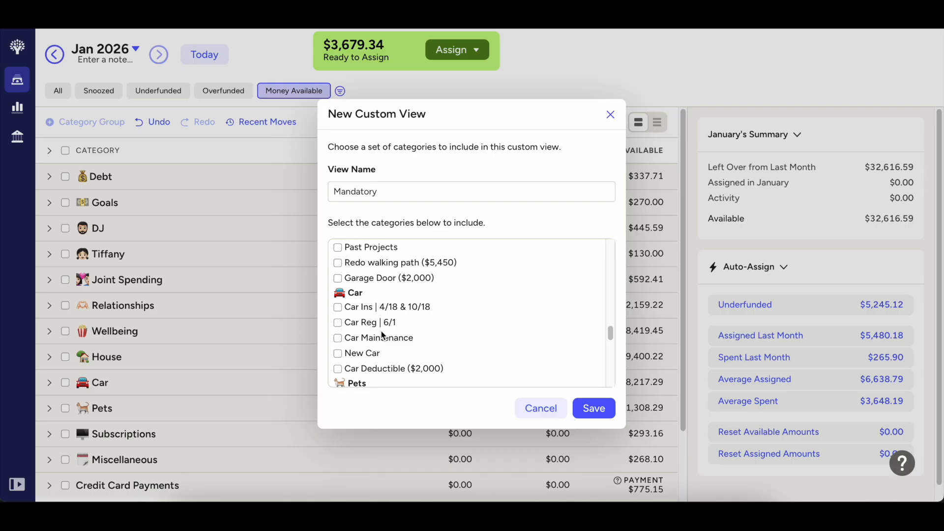
pyautogui.scroll(-1, 383, 335)
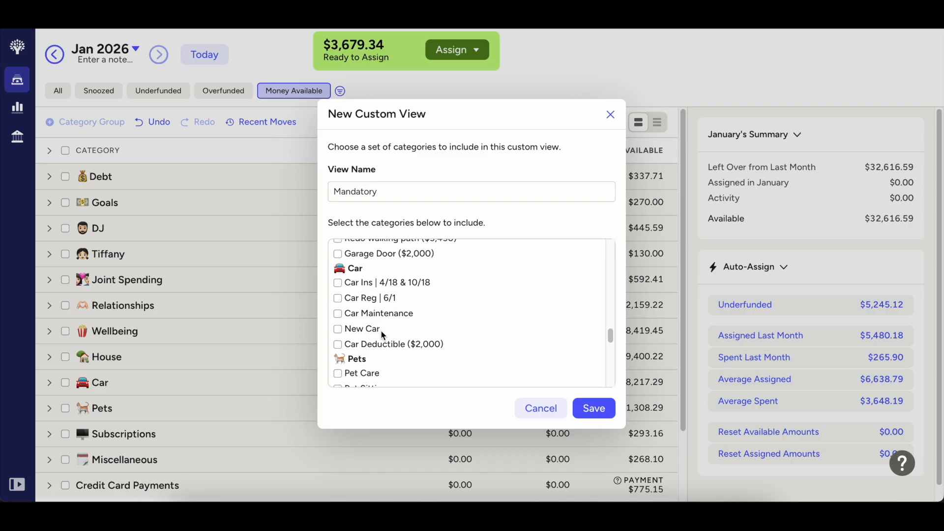
pyautogui.scroll(-1, 382, 333)
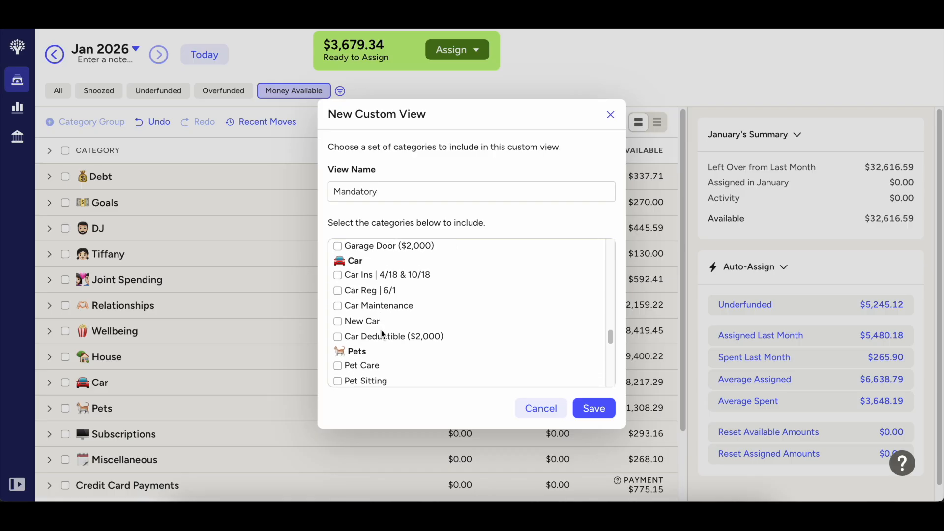
pyautogui.click(370, 275)
pyautogui.click(372, 294)
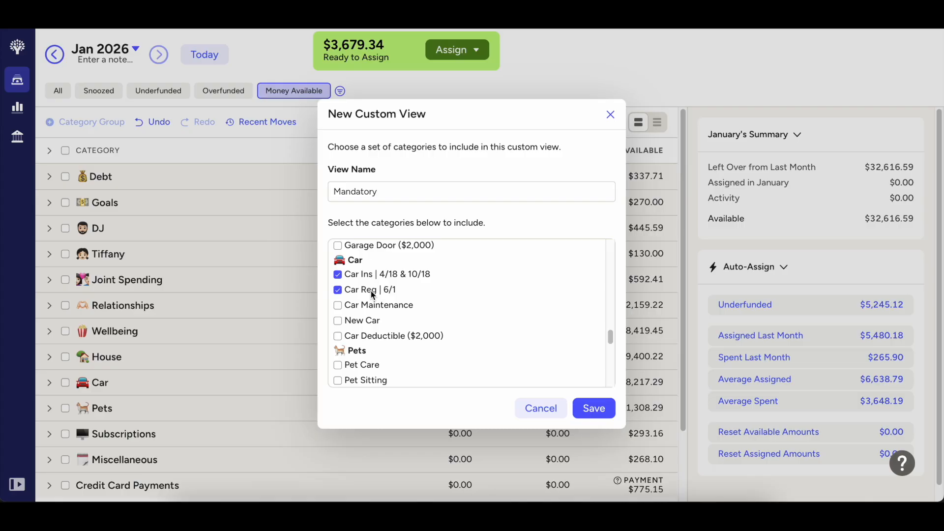
pyautogui.click(372, 307)
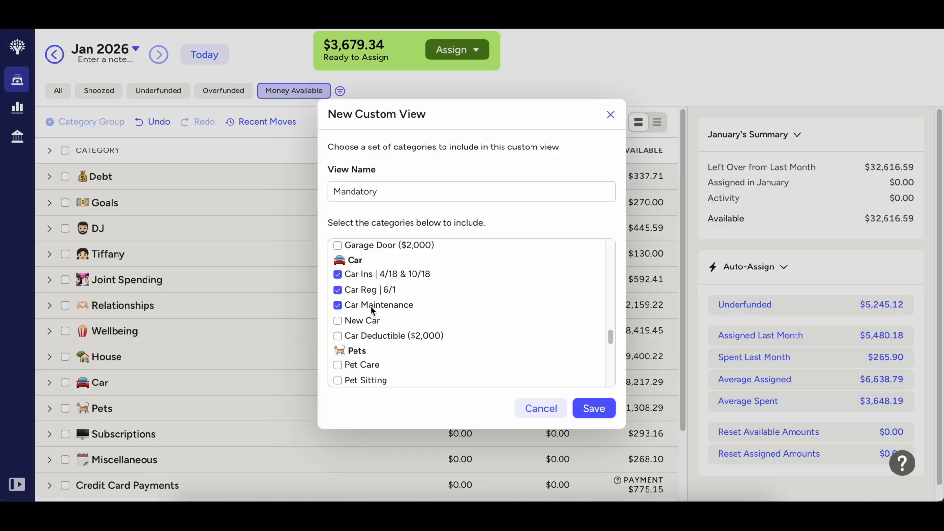
pyautogui.click(371, 339)
# Step: Include the Pets categories Pet Care and Vet in the Mandatory view
pyautogui.scroll(-3, 372, 338)
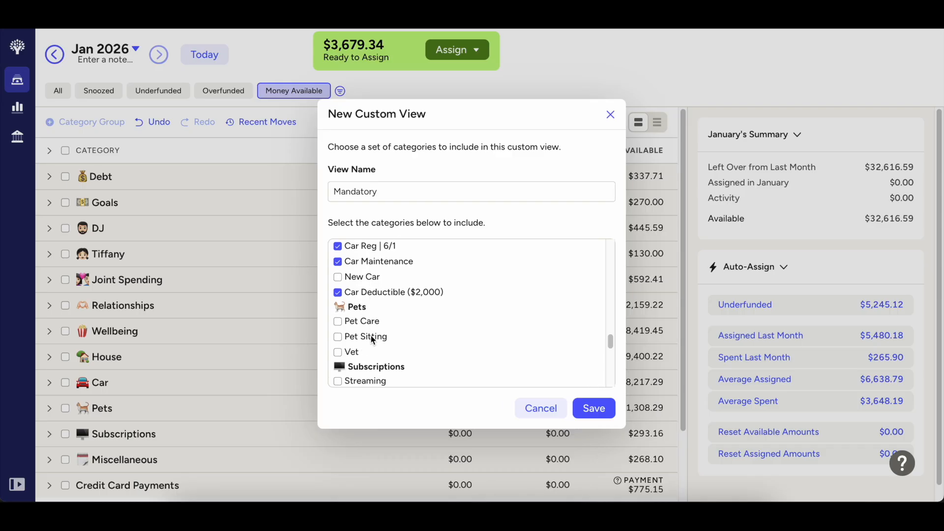
pyautogui.click(362, 296)
pyautogui.click(356, 328)
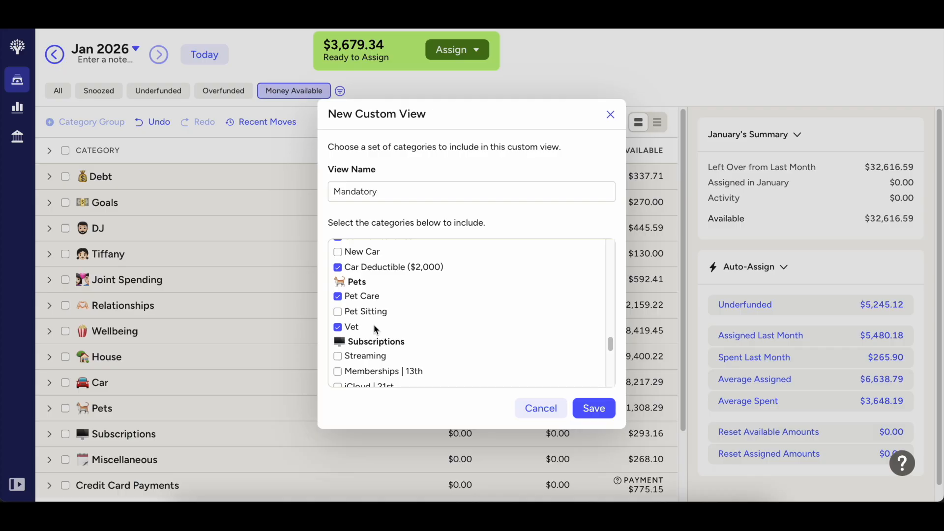
# Step: Include YNAB | 2/14 from the Subscriptions group in the Mandatory view
pyautogui.scroll(-1, 375, 329)
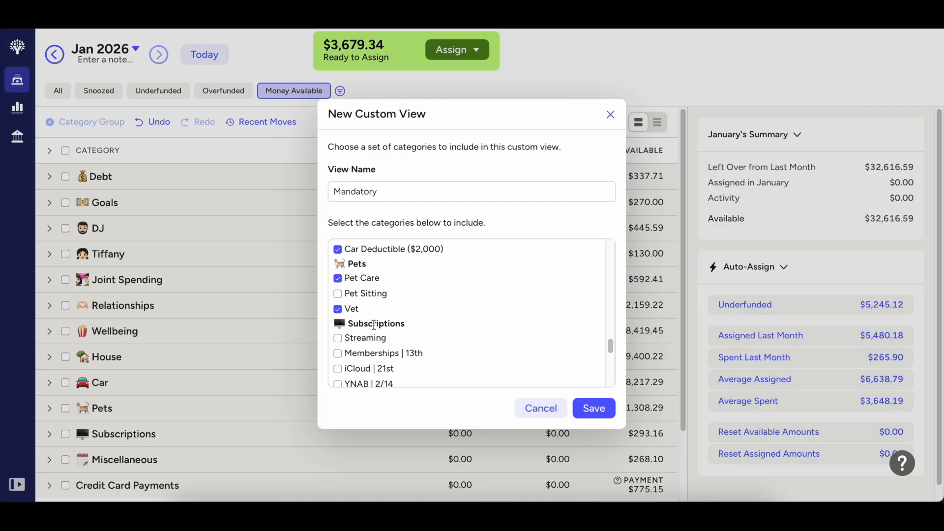
pyautogui.scroll(-1, 374, 325)
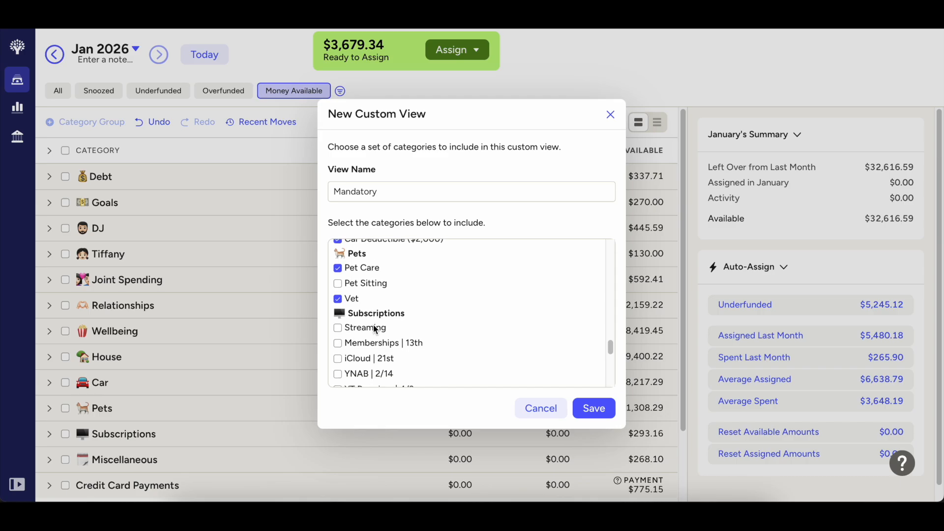
pyautogui.scroll(-3, 375, 329)
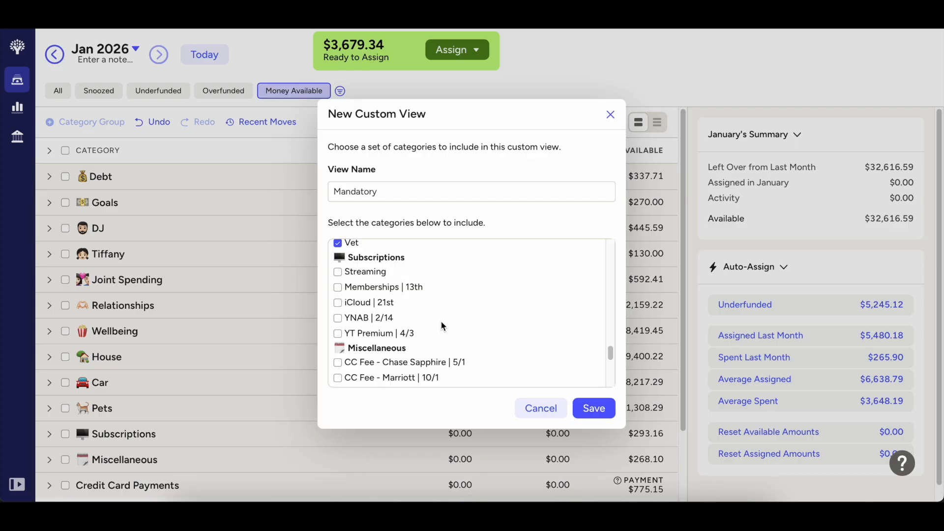
pyautogui.click(362, 320)
# Step: Check the remaining categories, save the Mandatory view without adding more, and expand all of its category groups
pyautogui.scroll(-1, 448, 319)
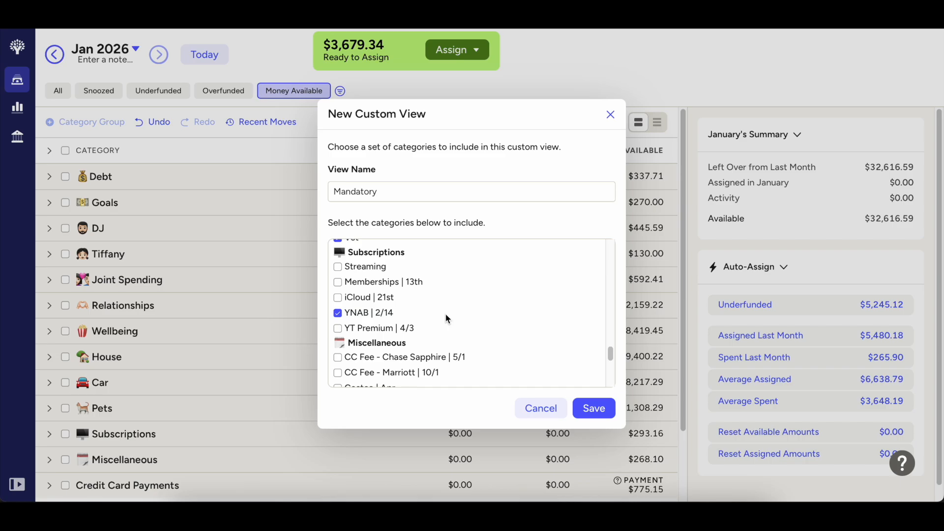
pyautogui.scroll(-5, 448, 319)
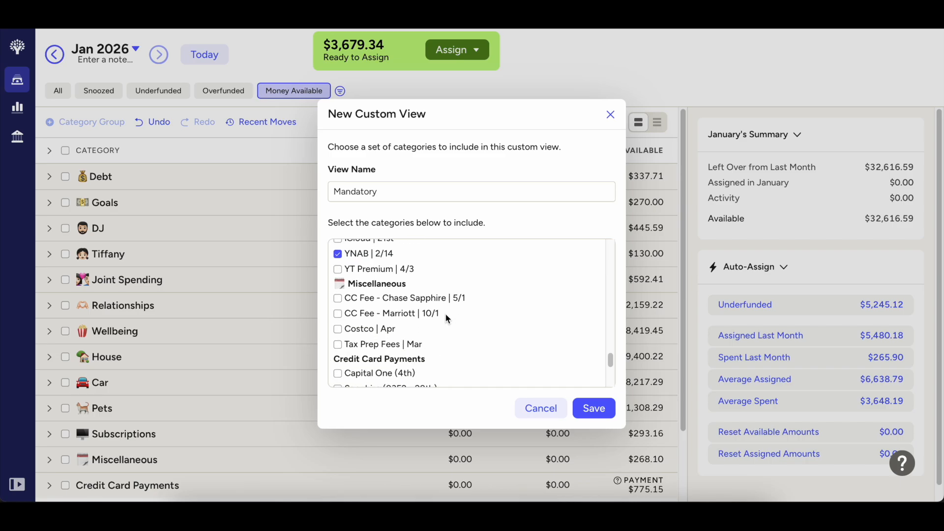
pyautogui.scroll(-1, 447, 319)
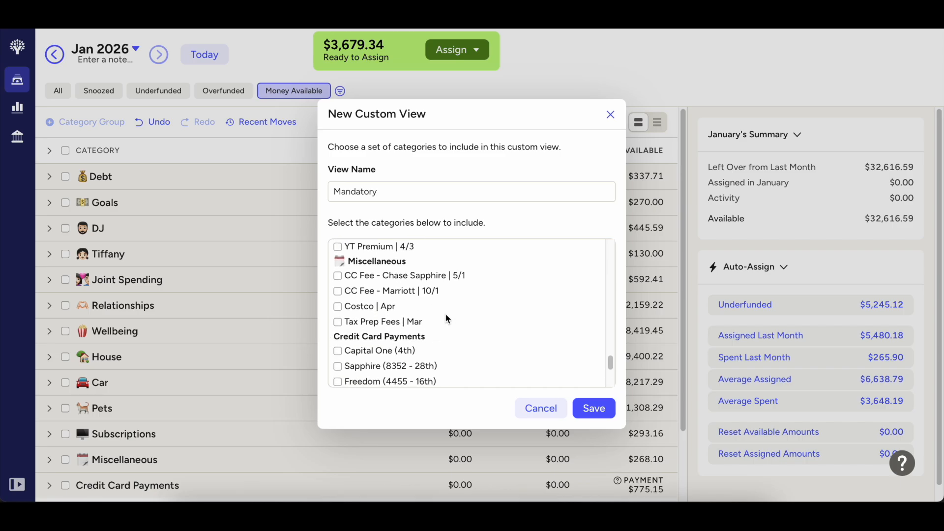
pyautogui.scroll(-1, 448, 319)
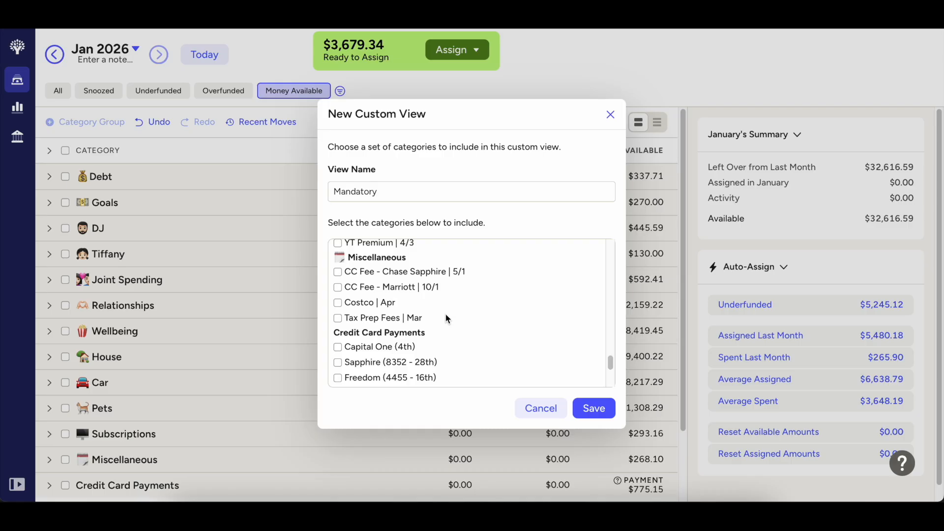
pyautogui.scroll(-5, 447, 319)
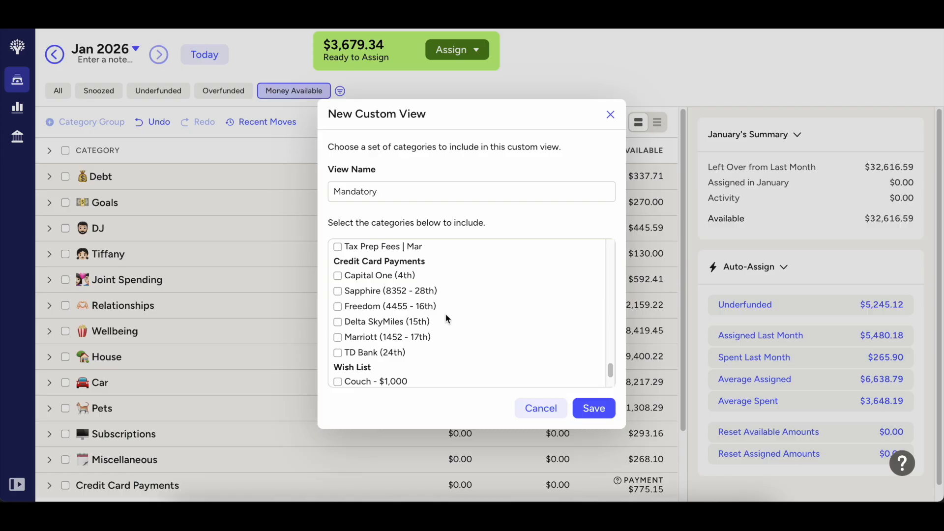
pyautogui.scroll(-3, 448, 319)
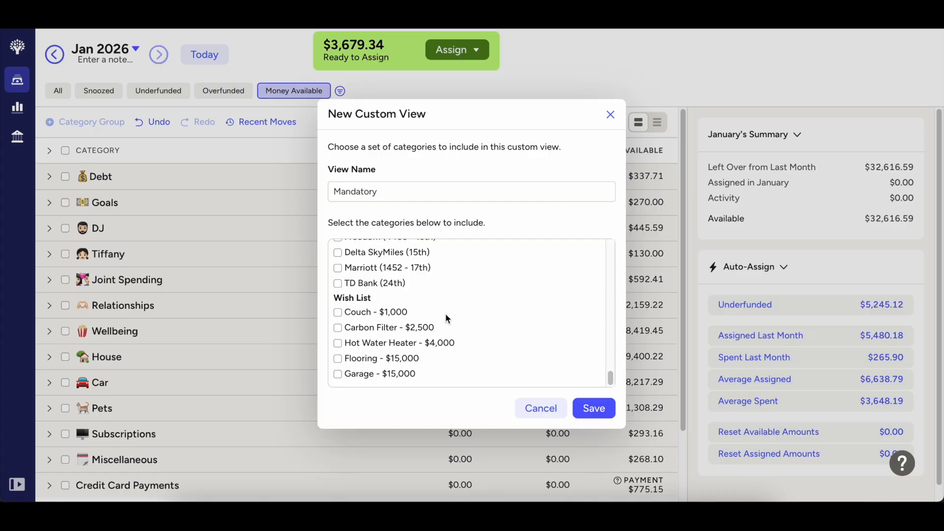
pyautogui.scroll(3, 482, 332)
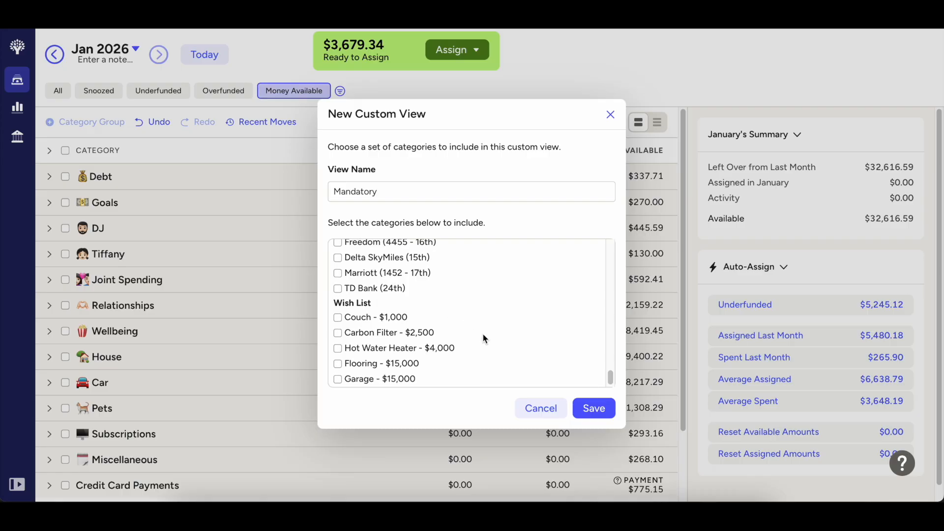
pyautogui.click(594, 408)
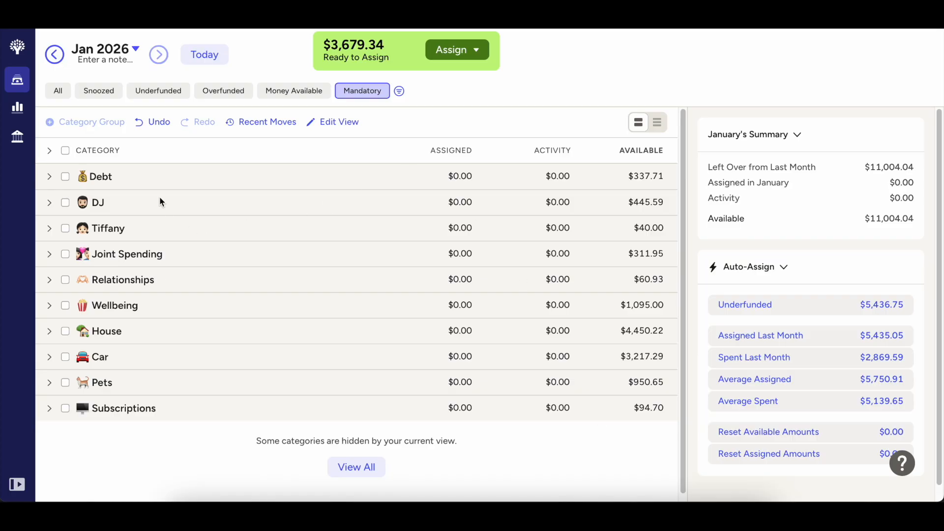
pyautogui.click(50, 151)
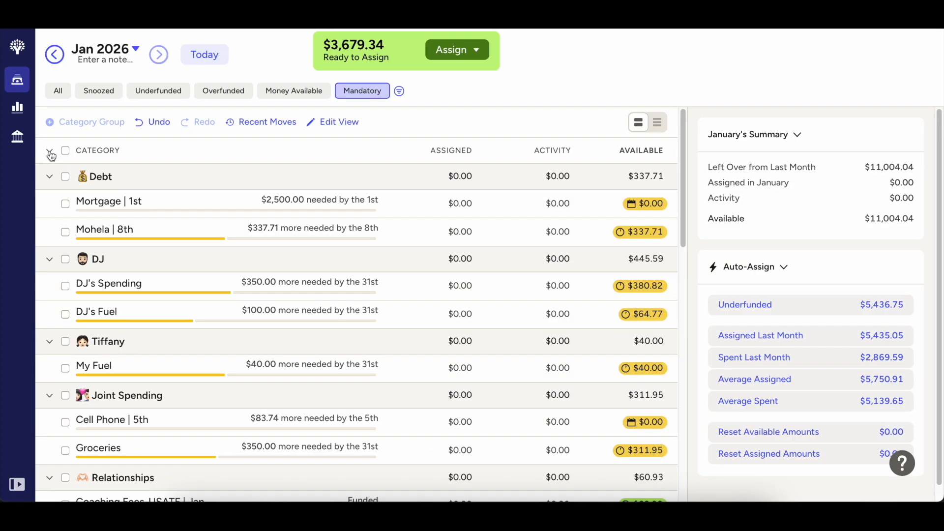
# Step: Start another new custom view and name it Discretionary
pyautogui.click(398, 92)
pyautogui.click(432, 133)
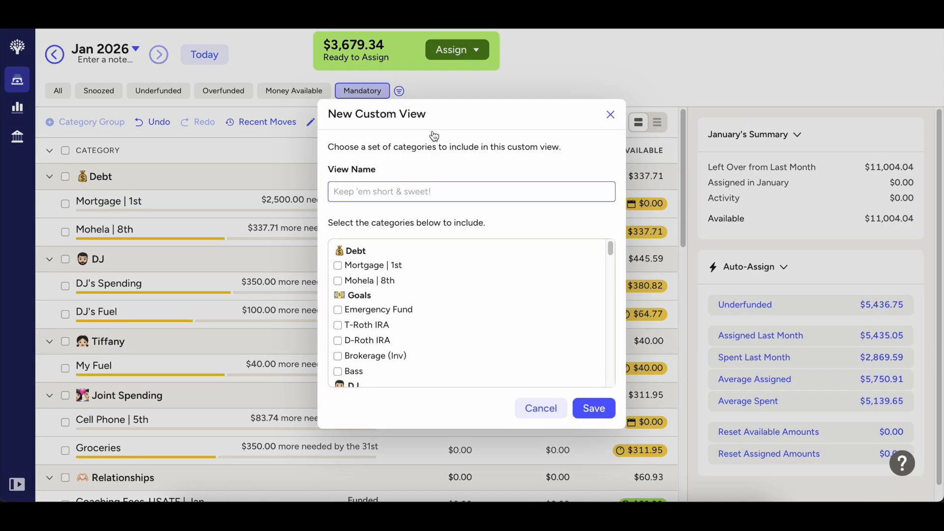
pyautogui.write('Discretionary')
# Step: Include the personal categories My Food and My Spending in the Discretionary view
pyautogui.scroll(-1, 414, 277)
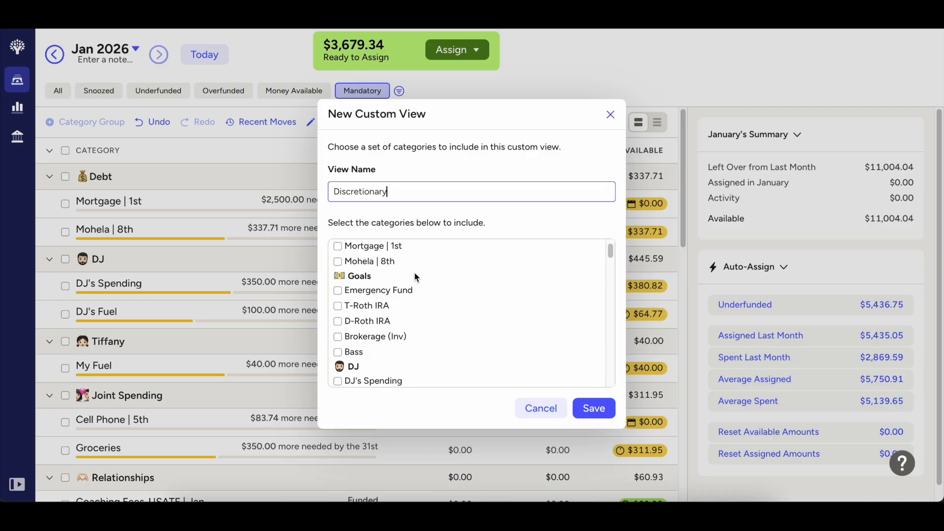
pyautogui.scroll(-1, 415, 276)
pyautogui.scroll(-4, 414, 277)
pyautogui.click(366, 301)
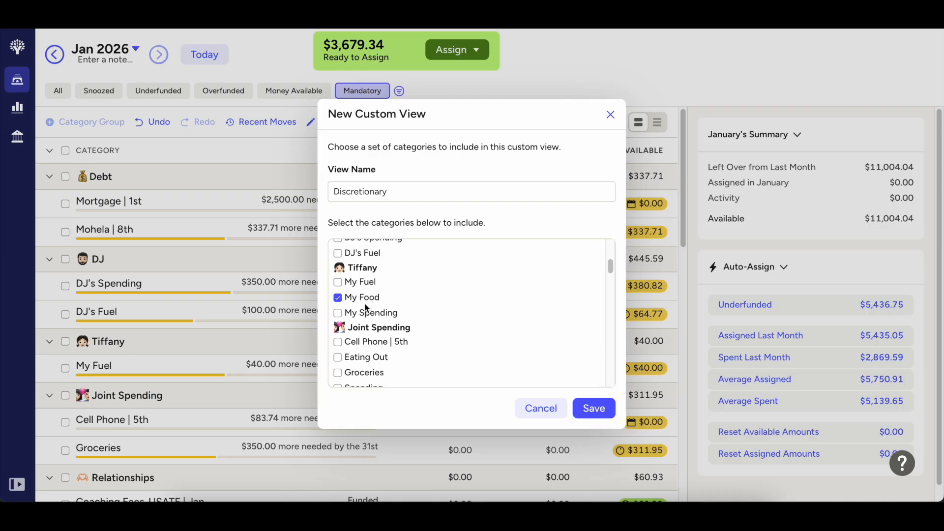
pyautogui.click(366, 314)
# Step: Include the Joint Spending categories Eating Out and Spending in the Discretionary view
pyautogui.scroll(-3, 366, 316)
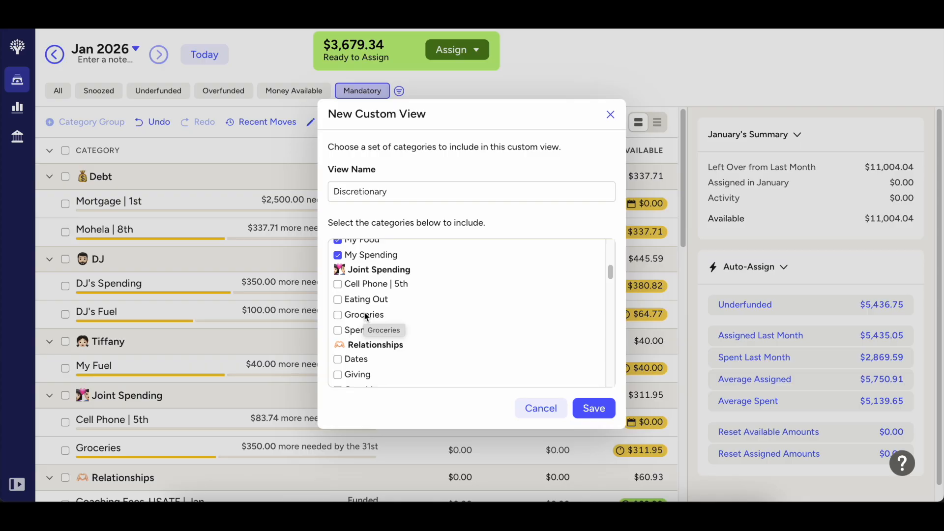
pyautogui.click(372, 304)
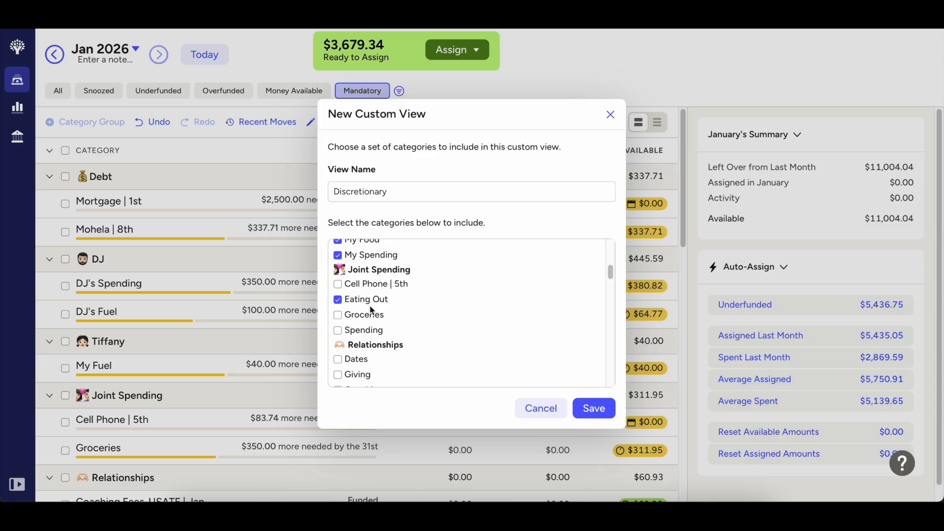
pyautogui.click(368, 334)
# Step: Include the Relationships categories Dates, Giving and Coaching in the Discretionary view
pyautogui.scroll(-1, 413, 321)
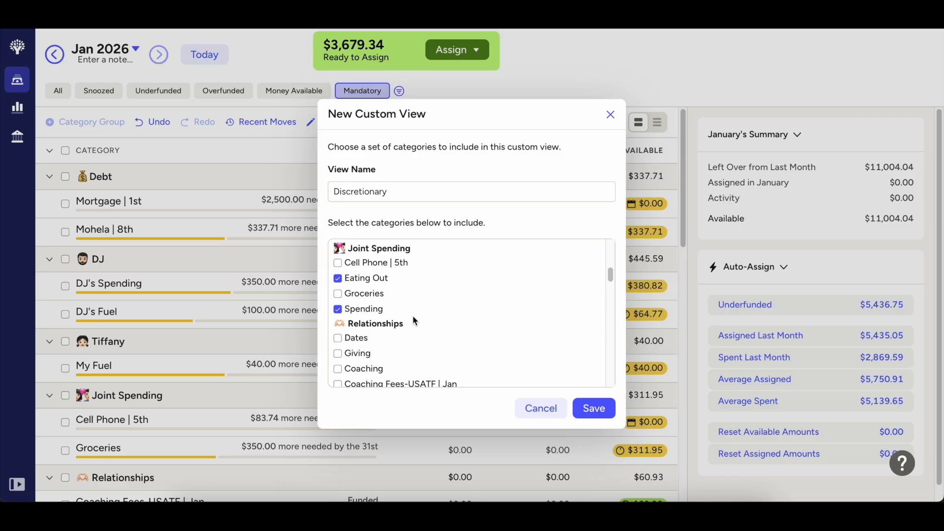
pyautogui.scroll(-3, 413, 320)
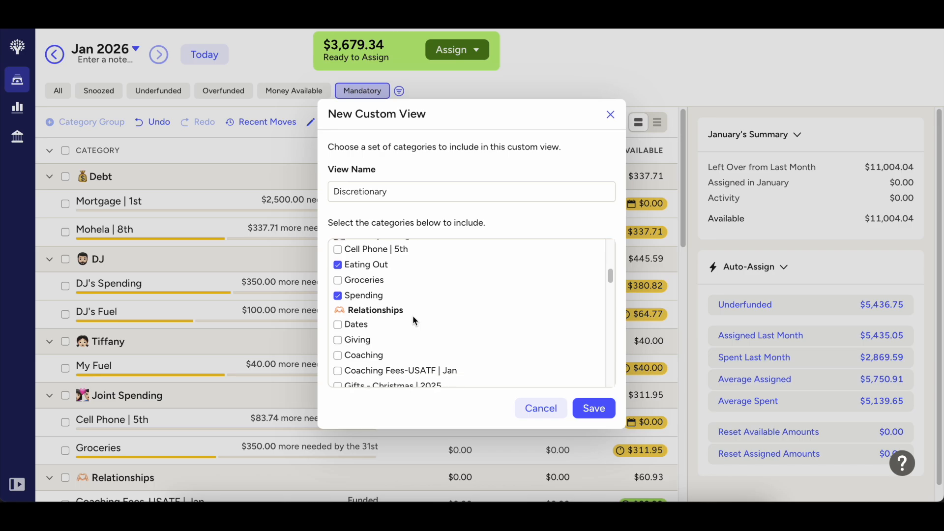
pyautogui.click(360, 279)
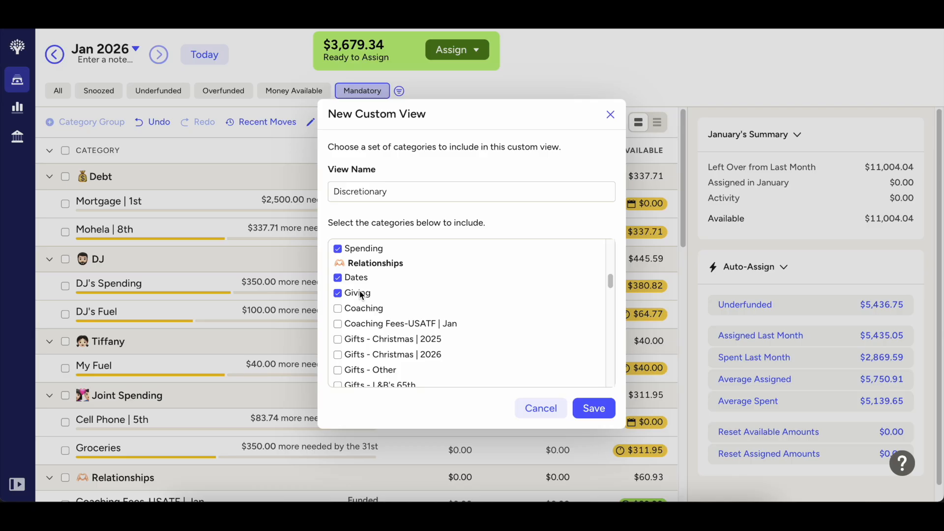
pyautogui.scroll(-1, 361, 295)
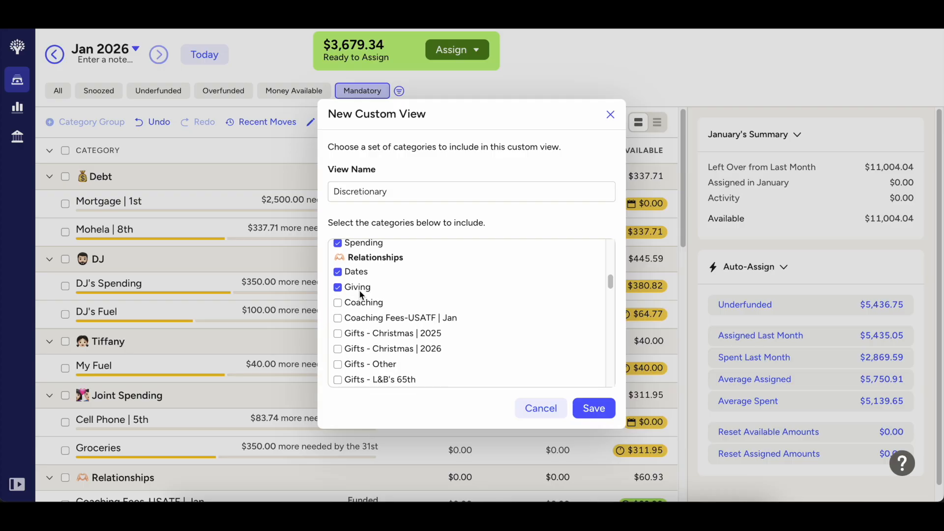
pyautogui.click(361, 295)
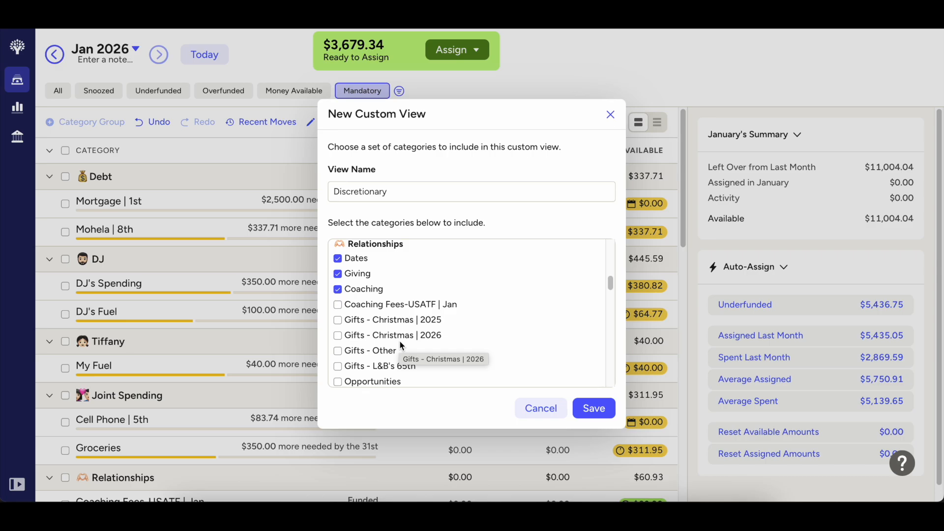
# Step: Include Gifts - Christmas | 2025, Gifts - Christmas | 2026, Gifts - Other, Gifts - L&B's 65th and Opportunities from Relationships in the Discretionary view
pyautogui.scroll(-2, 401, 344)
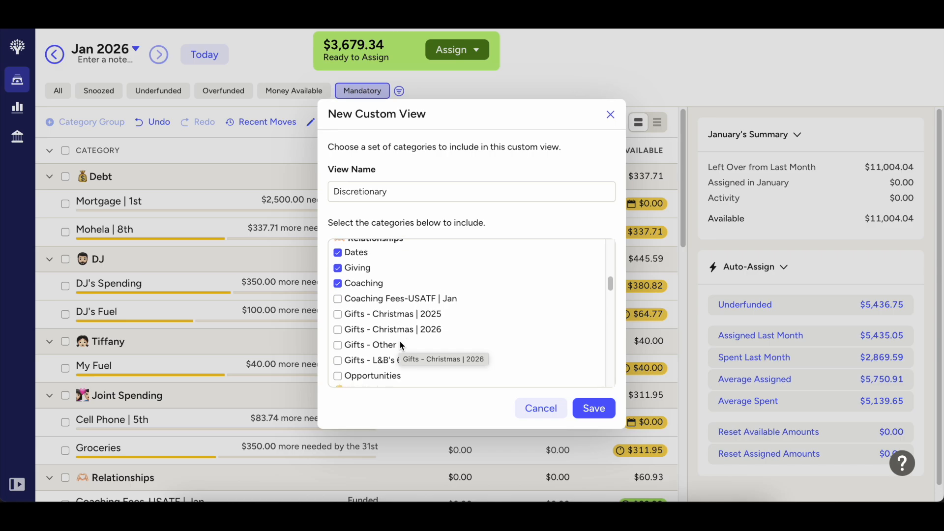
pyautogui.scroll(-1, 401, 344)
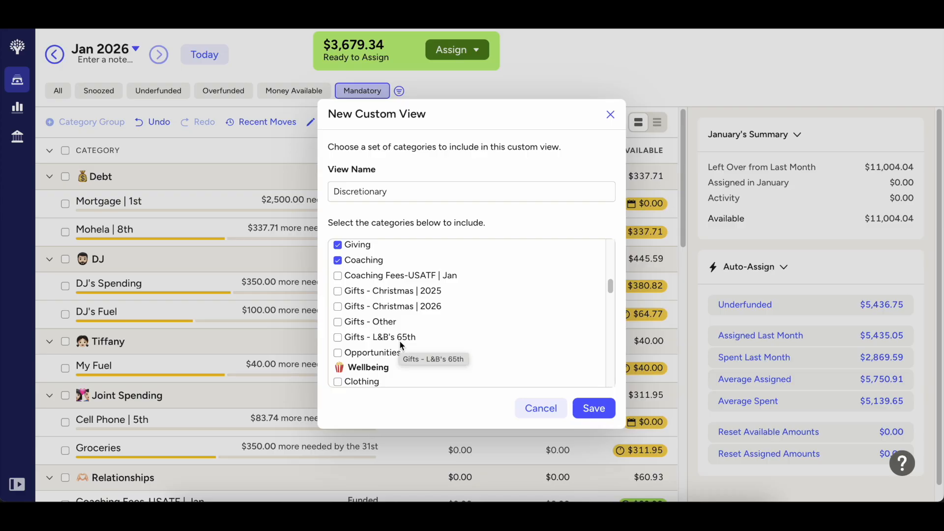
pyautogui.click(400, 298)
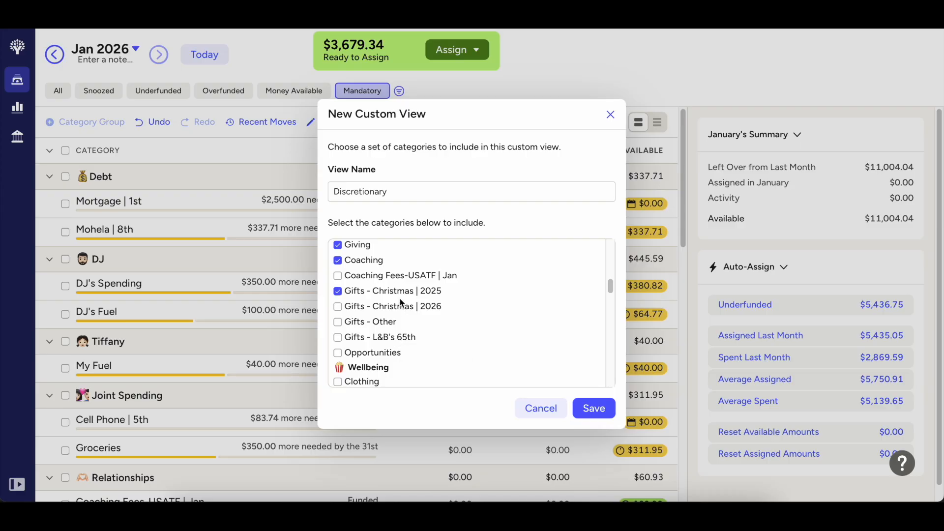
pyautogui.click(400, 308)
pyautogui.click(391, 323)
pyautogui.click(392, 339)
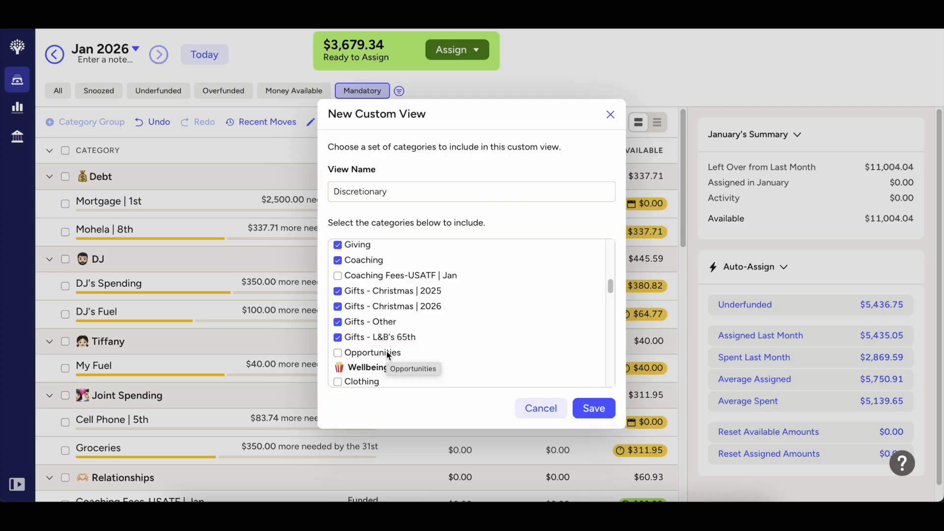
pyautogui.click(388, 354)
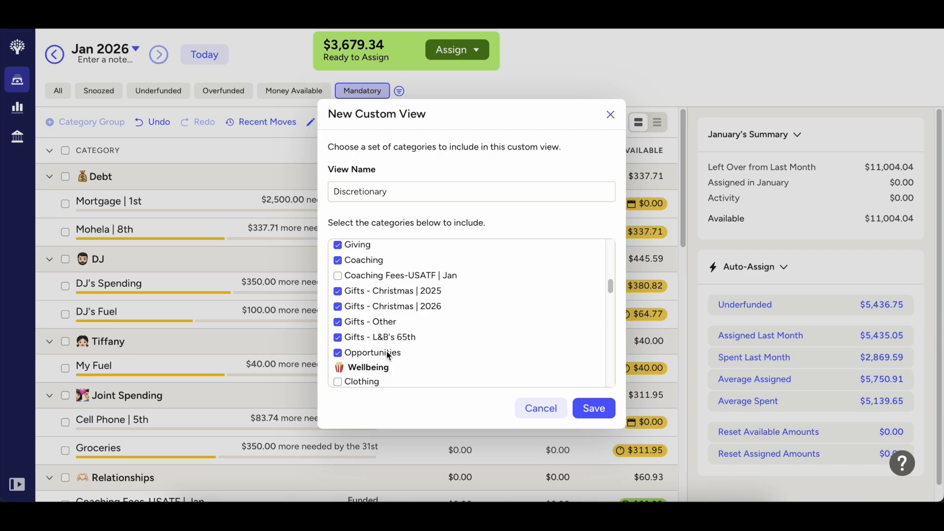
# Step: Include the Wellbeing categories Clothing, Hair, Hobbies, Massage, Tattoo and Technology in the Discretionary view
pyautogui.scroll(-1, 388, 354)
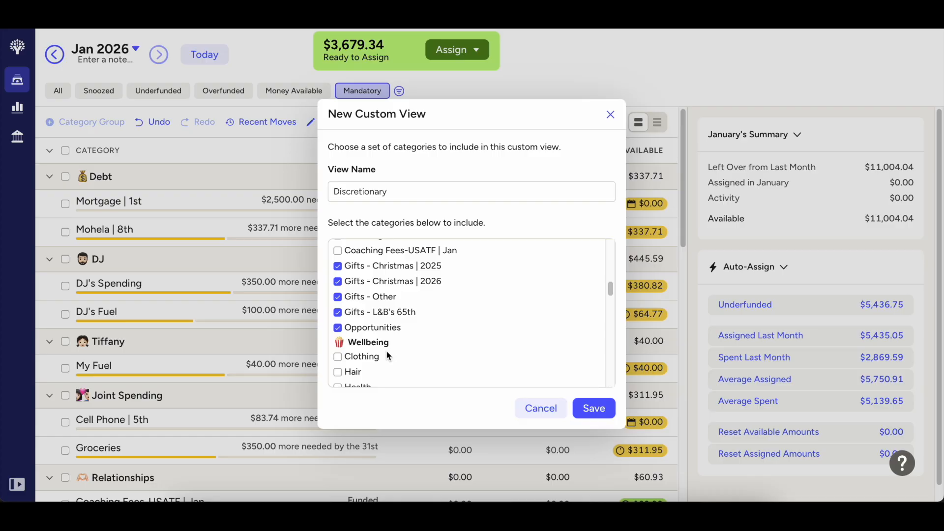
pyautogui.scroll(-3, 386, 350)
pyautogui.click(374, 294)
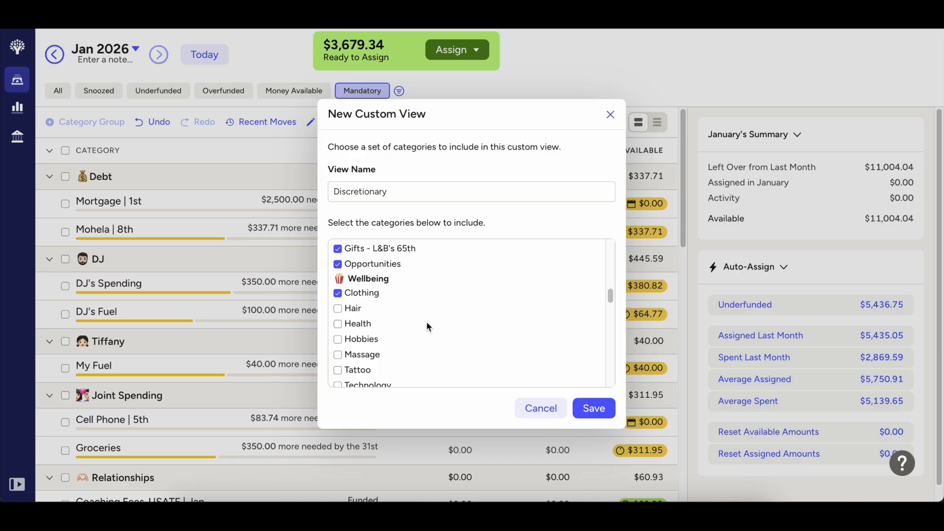
pyautogui.scroll(-2, 426, 321)
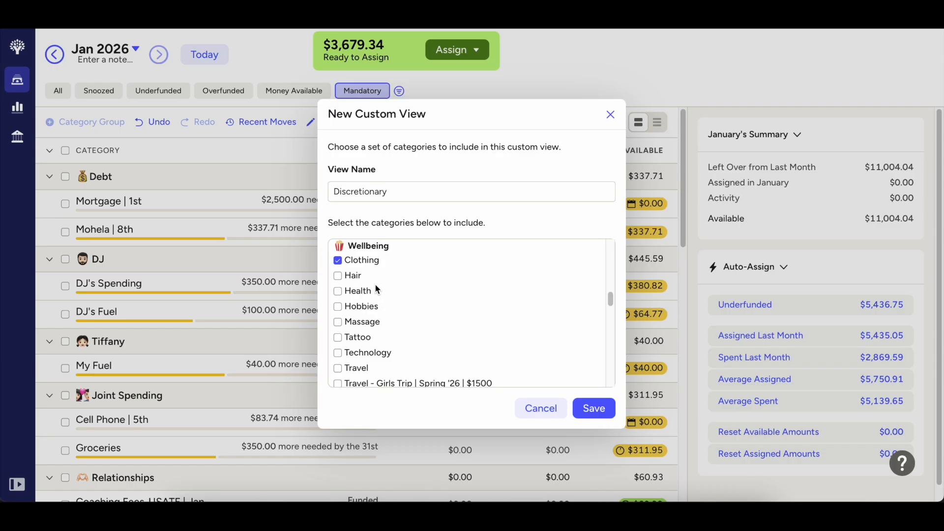
pyautogui.click(358, 279)
pyautogui.click(373, 308)
pyautogui.click(375, 324)
pyautogui.scroll(-1, 374, 325)
pyautogui.click(369, 312)
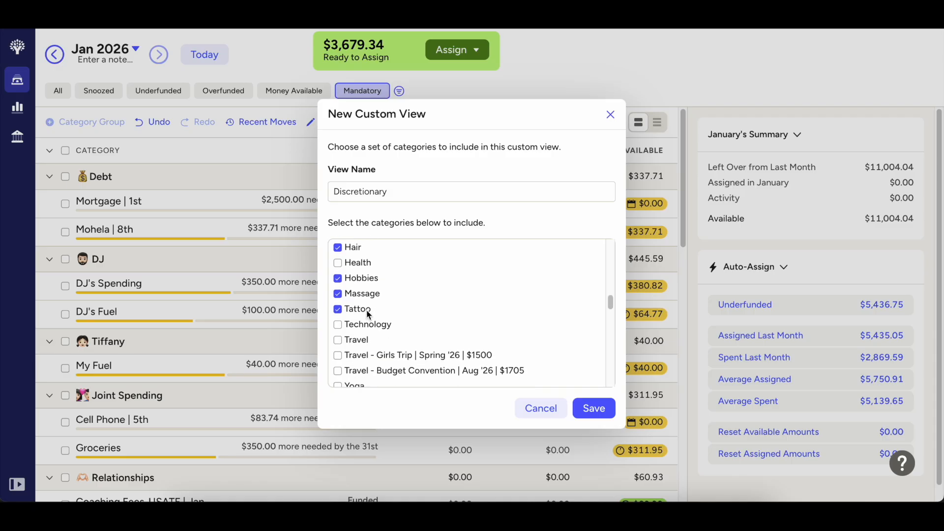
pyautogui.click(370, 325)
pyautogui.scroll(-2, 369, 326)
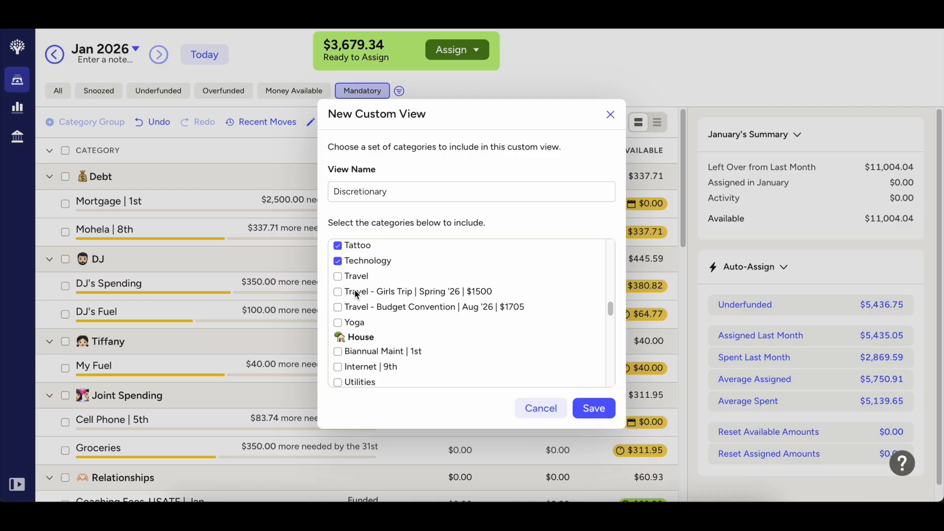
# Step: Include the Wellbeing categories Travel, Travel - Girls Trip and Travel - Budget Convention in the Discretionary view
pyautogui.click(356, 278)
pyautogui.click(357, 294)
pyautogui.click(356, 309)
pyautogui.scroll(-1, 411, 311)
pyautogui.scroll(-2, 412, 311)
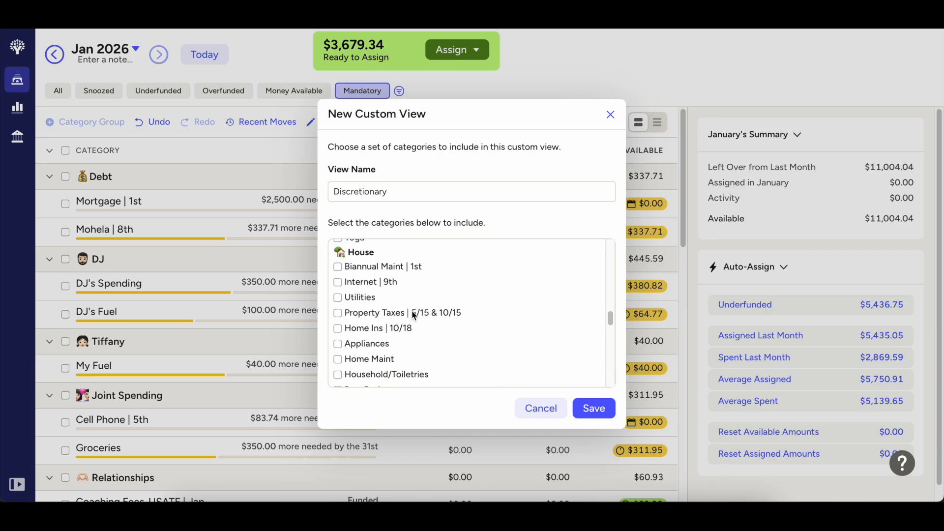
# Step: Include the House categories Past Projects, Redo walking path ($5,450) and Garage Door ($2,000) in the Discretionary view
pyautogui.scroll(-1, 411, 311)
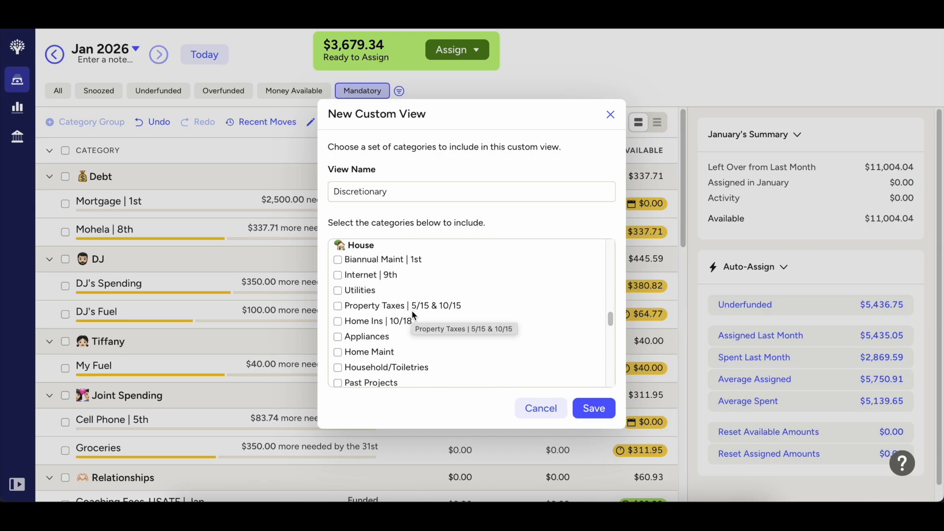
pyautogui.scroll(-1, 411, 311)
pyautogui.click(385, 350)
pyautogui.click(385, 352)
pyautogui.scroll(-3, 382, 358)
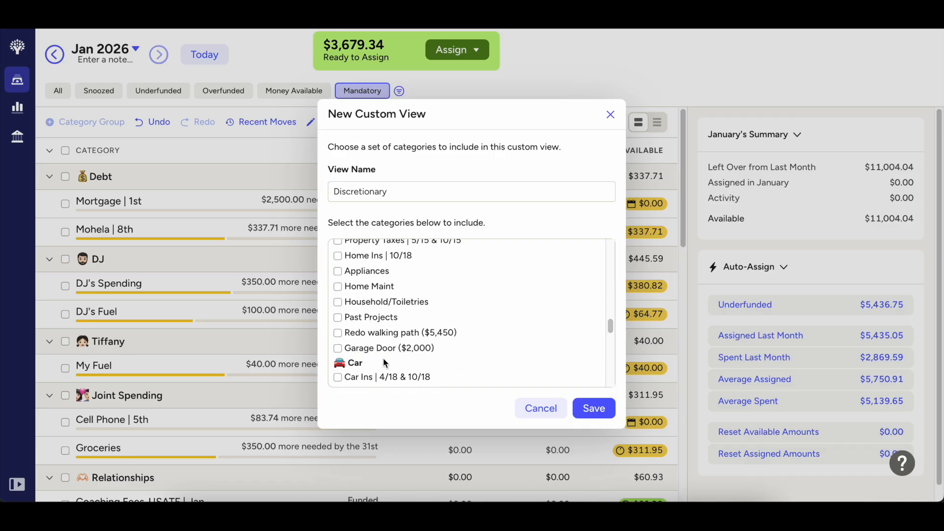
pyautogui.click(385, 320)
pyautogui.click(387, 333)
pyautogui.click(383, 349)
pyautogui.scroll(-5, 384, 351)
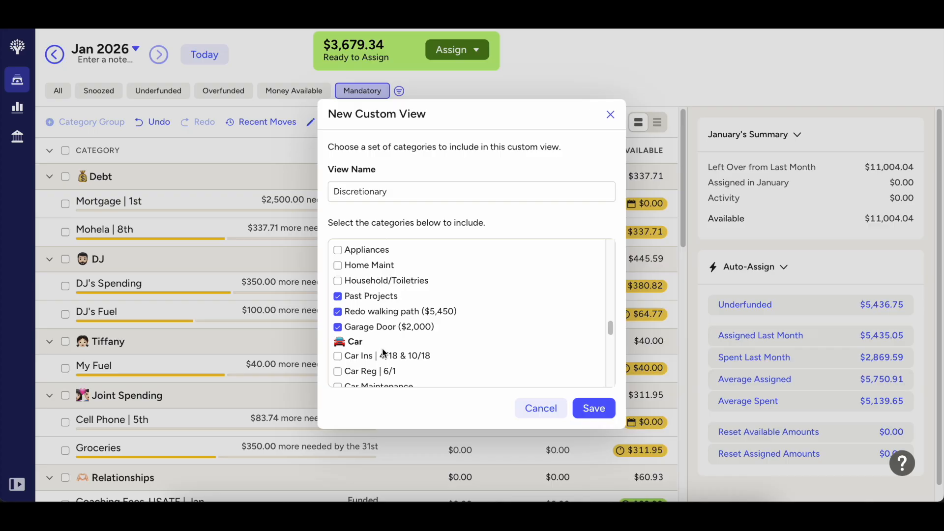
# Step: Include New Car from the Car group and Pet Sitting from the Pets group in the Discretionary view
pyautogui.click(364, 336)
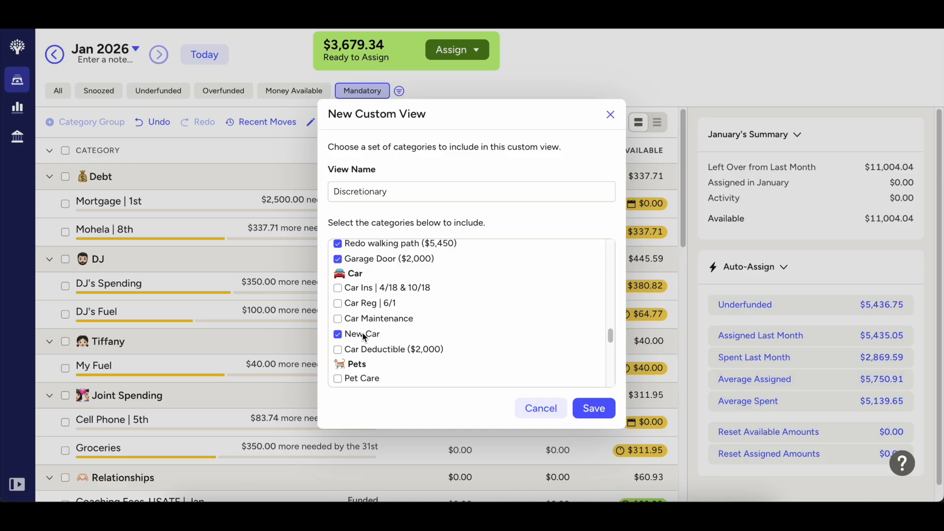
pyautogui.scroll(-5, 364, 337)
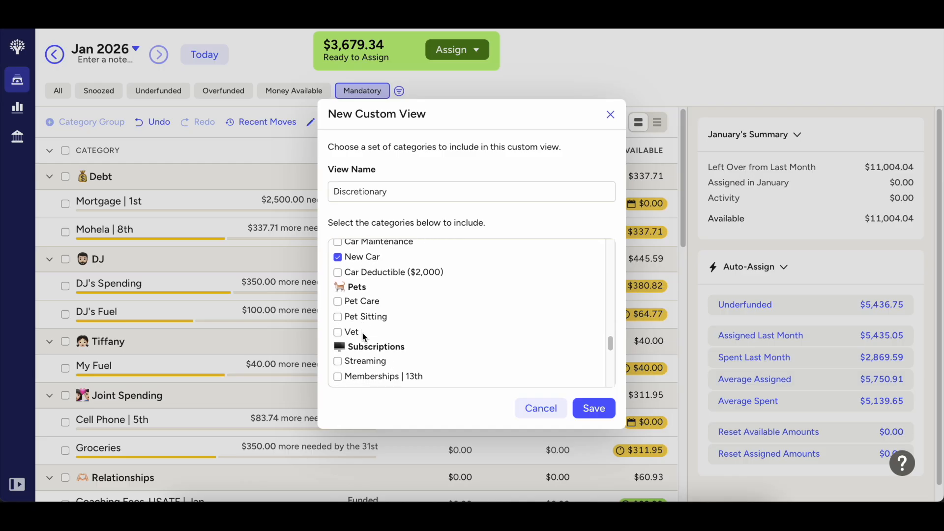
pyautogui.click(375, 320)
# Step: Include the Subscriptions categories Streaming, Memberships | 13th, iCloud | 21st and YT Premium | 4/3 in the Discretionary view
pyautogui.scroll(-5, 375, 320)
pyautogui.click(376, 279)
pyautogui.click(376, 293)
pyautogui.click(373, 309)
pyautogui.click(371, 340)
# Step: Include CC Fee - Chase Sapphire, CC Fee - Marriott, Costco and Tax Prep Fees from Miscellaneous, and save the Discretionary view
pyautogui.scroll(-5, 371, 346)
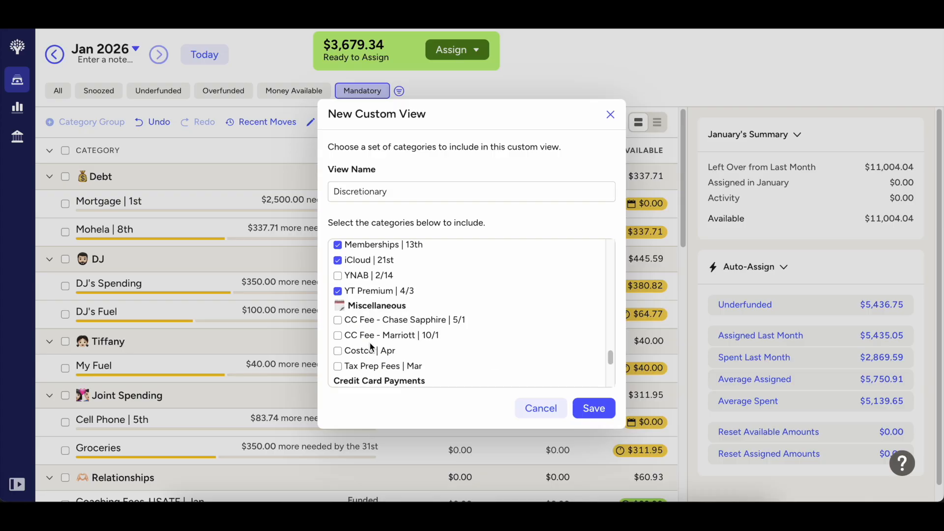
pyautogui.click(380, 287)
pyautogui.click(381, 302)
pyautogui.click(374, 317)
pyautogui.click(374, 335)
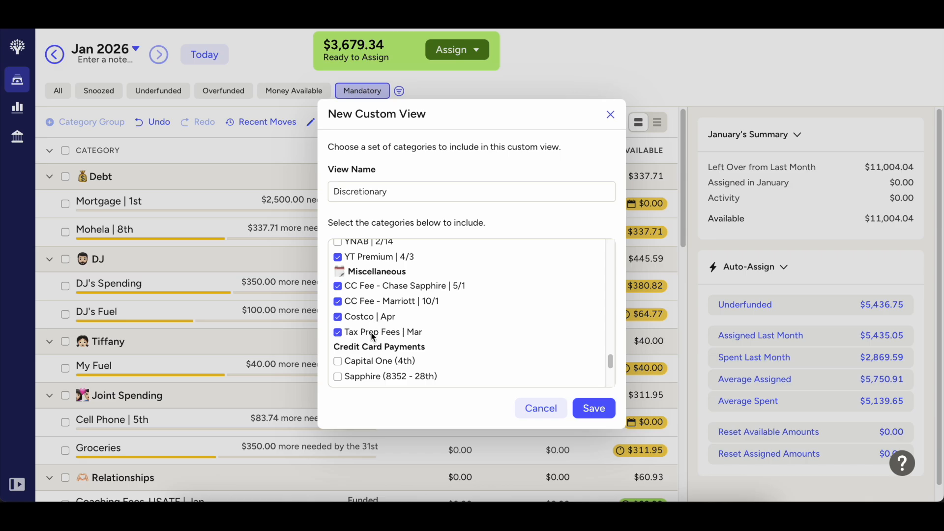
pyautogui.click(600, 413)
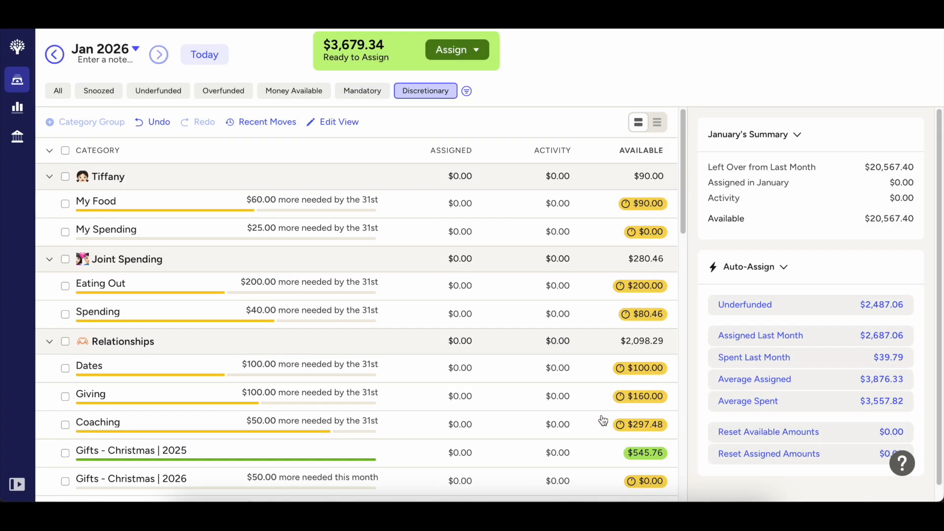
# Step: Start a new custom view named Goals and include the Debt category Mortgage | 1st
pyautogui.click(466, 91)
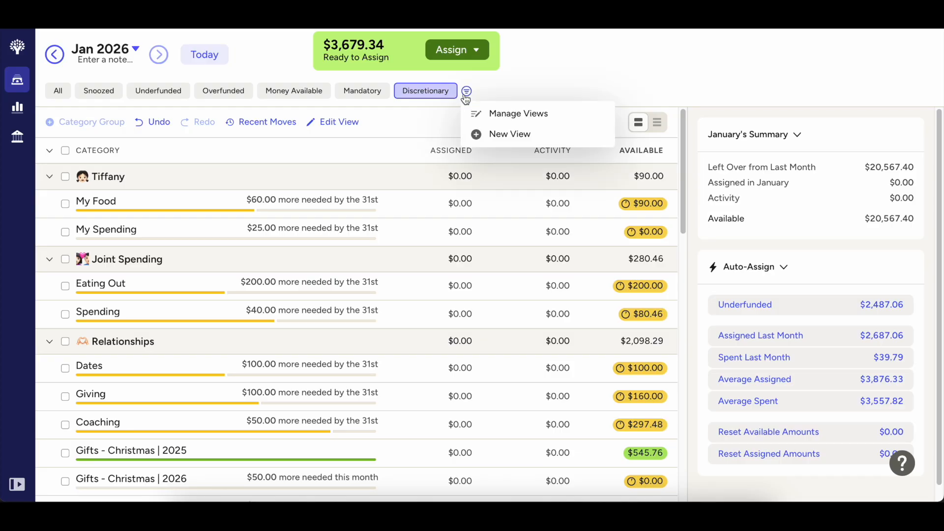
pyautogui.click(500, 131)
pyautogui.write('Goals')
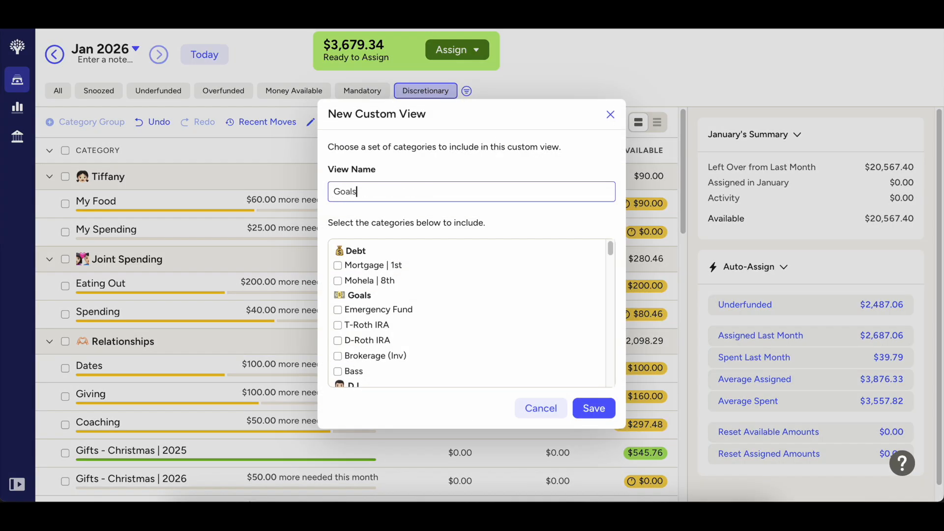
pyautogui.click(378, 267)
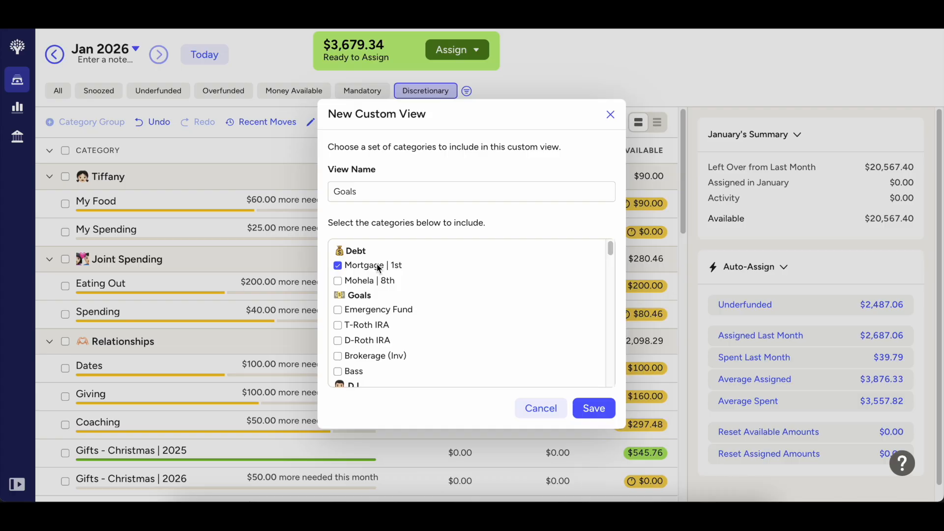
# Step: Include the Goals categories Emergency Fund, T-Roth IRA, D-Roth IRA, Brokerage (Inv) and Bass in the Goals view
pyautogui.click(368, 310)
pyautogui.click(369, 328)
pyautogui.click(368, 342)
pyautogui.click(366, 358)
pyautogui.scroll(-1, 464, 344)
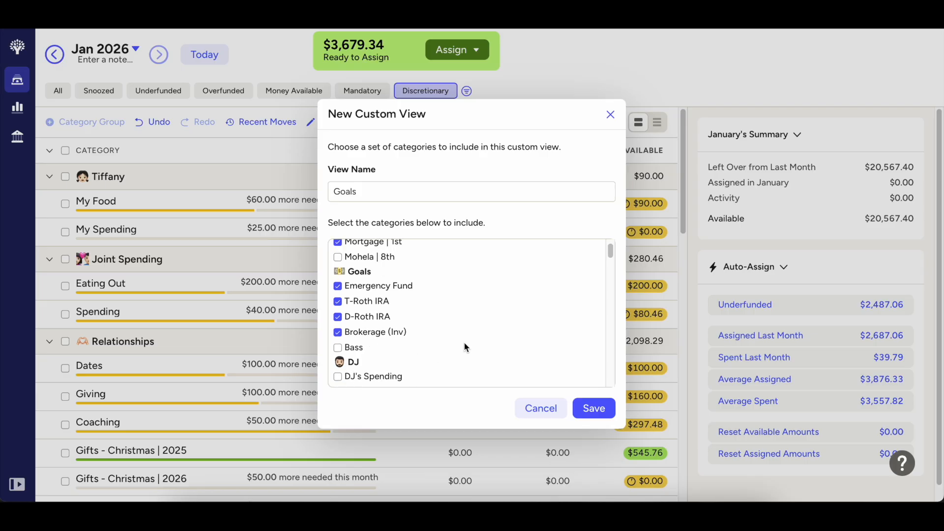
pyautogui.click(361, 348)
# Step: Look through the remaining category groups for further goals and save the Goals view
pyautogui.scroll(-5, 392, 338)
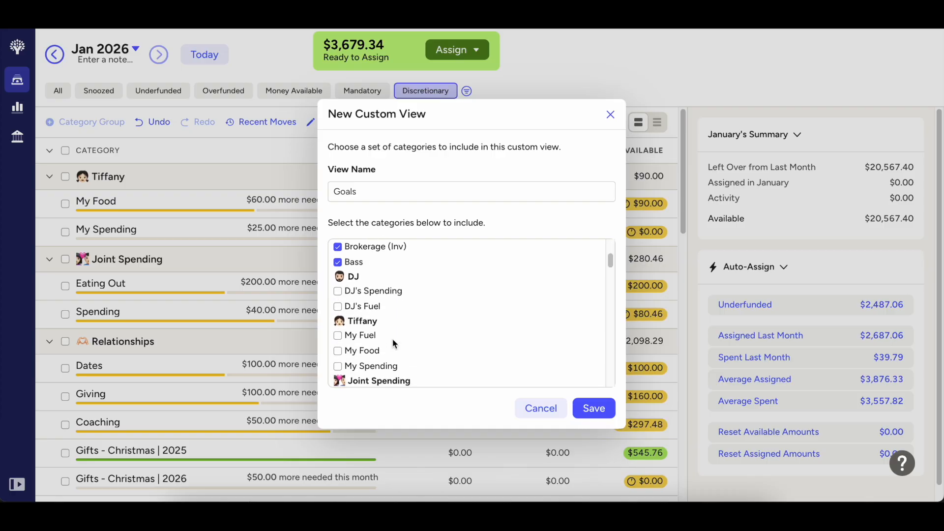
pyautogui.scroll(-9, 392, 339)
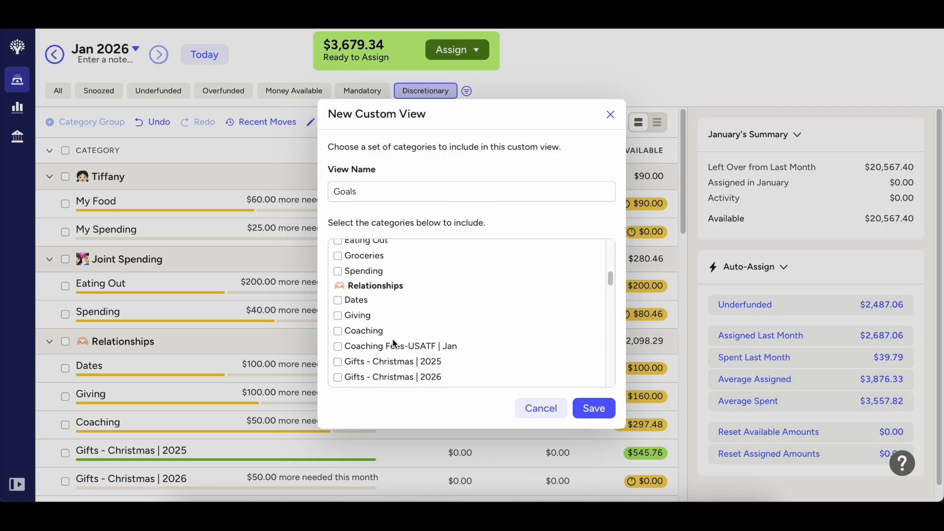
pyautogui.scroll(-8, 392, 338)
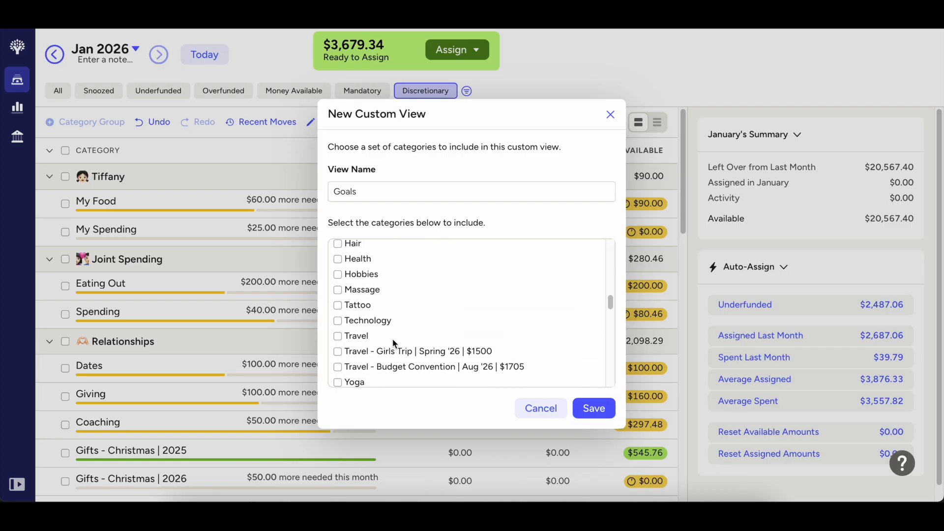
pyautogui.scroll(-5, 393, 340)
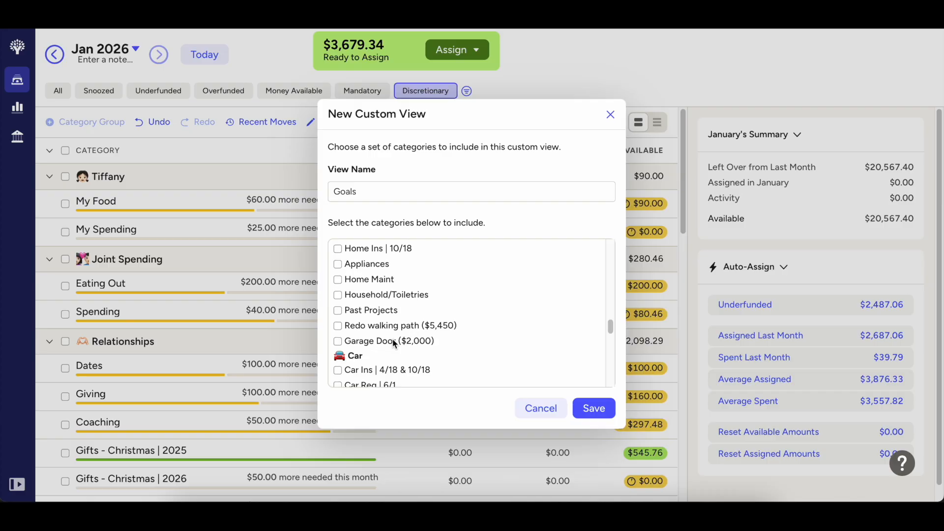
pyautogui.scroll(-4, 394, 342)
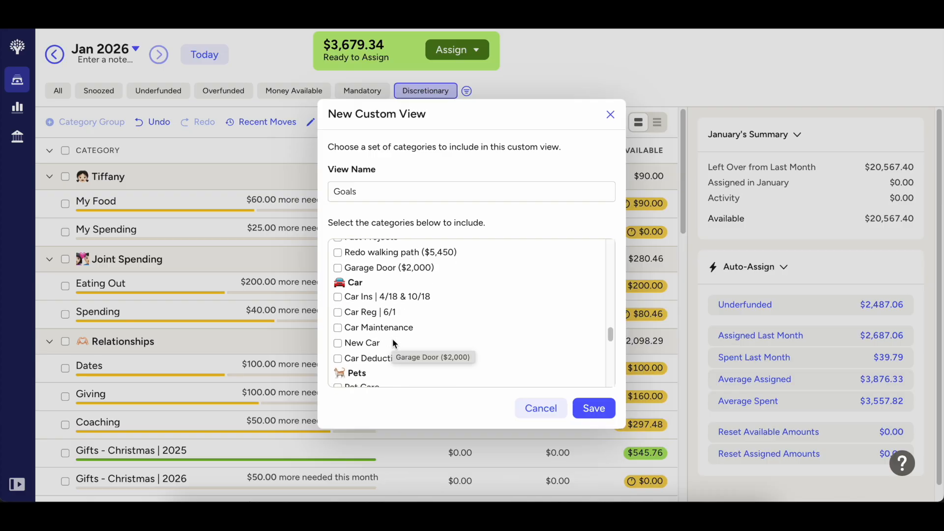
pyautogui.scroll(-4, 393, 343)
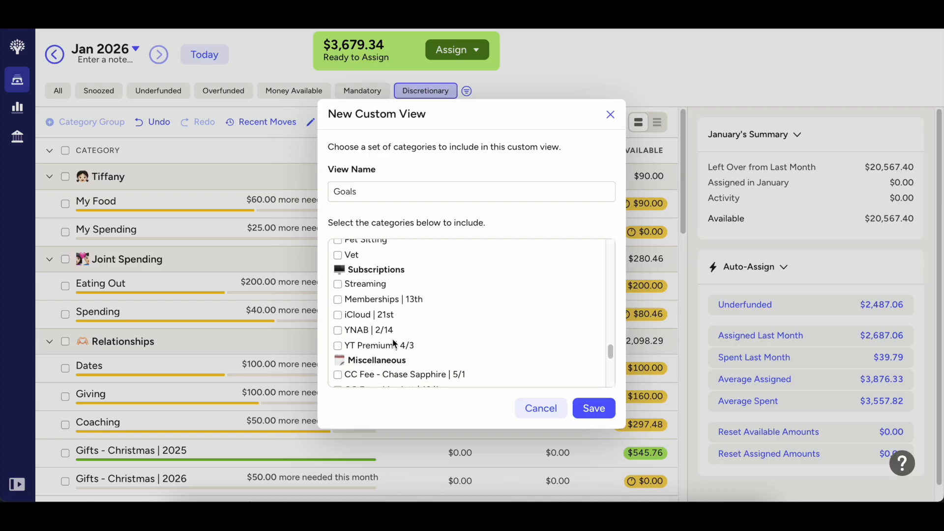
pyautogui.scroll(13, 393, 343)
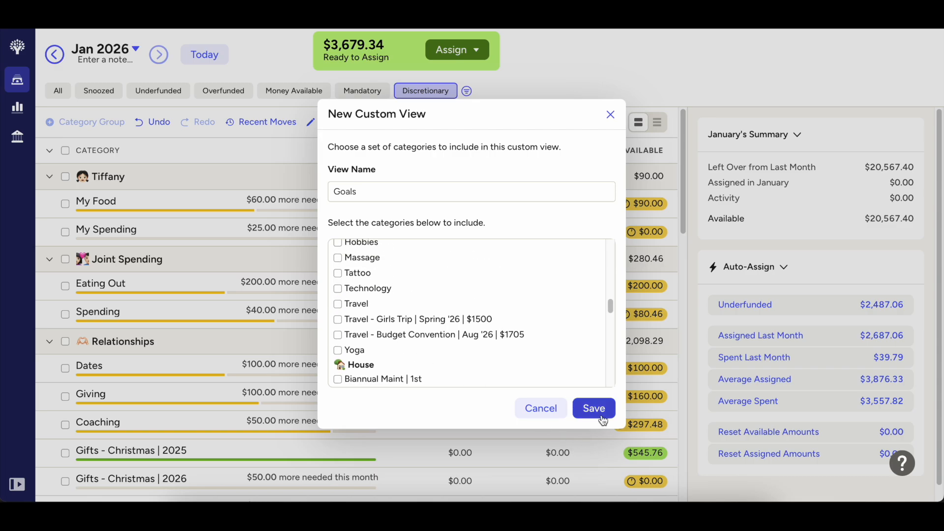
pyautogui.click(593, 409)
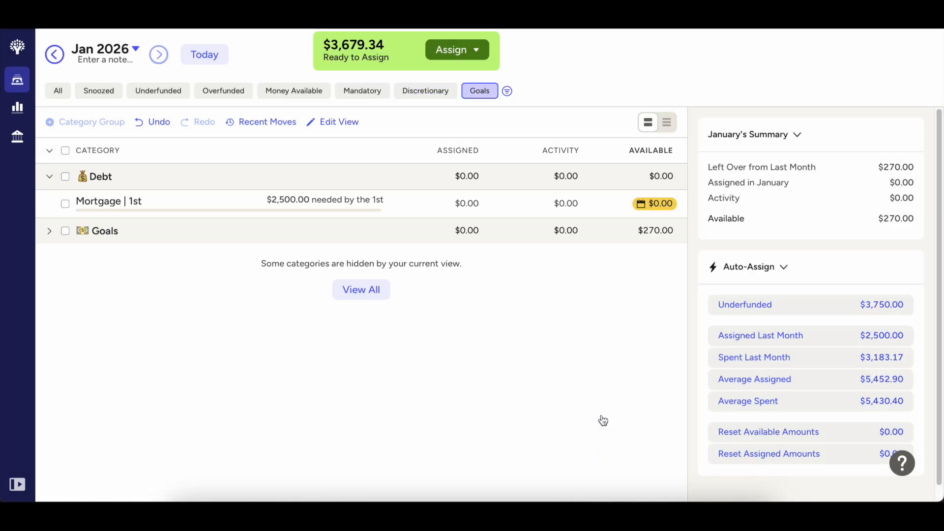
# Step: Expand the Goals category group and compare the category lists of the Goals, Mandatory, All and Discretionary views
pyautogui.click(50, 231)
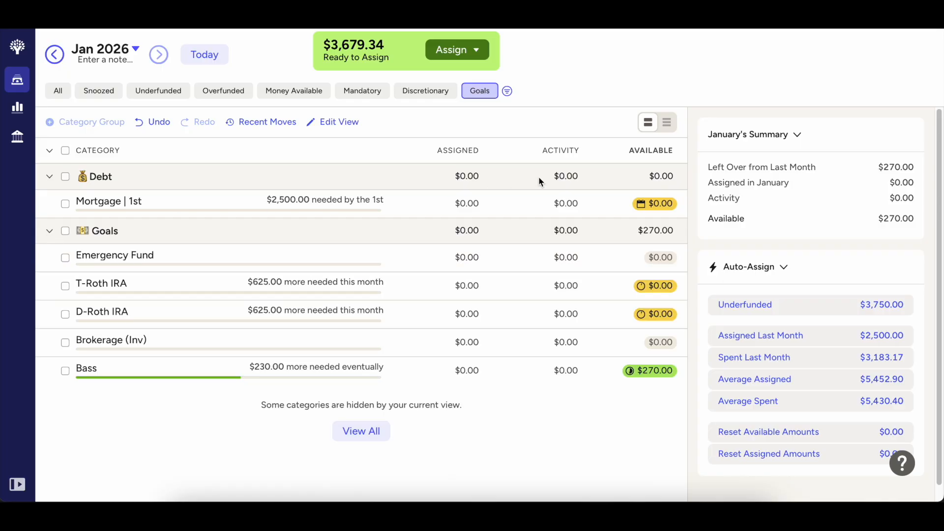
pyautogui.click(363, 91)
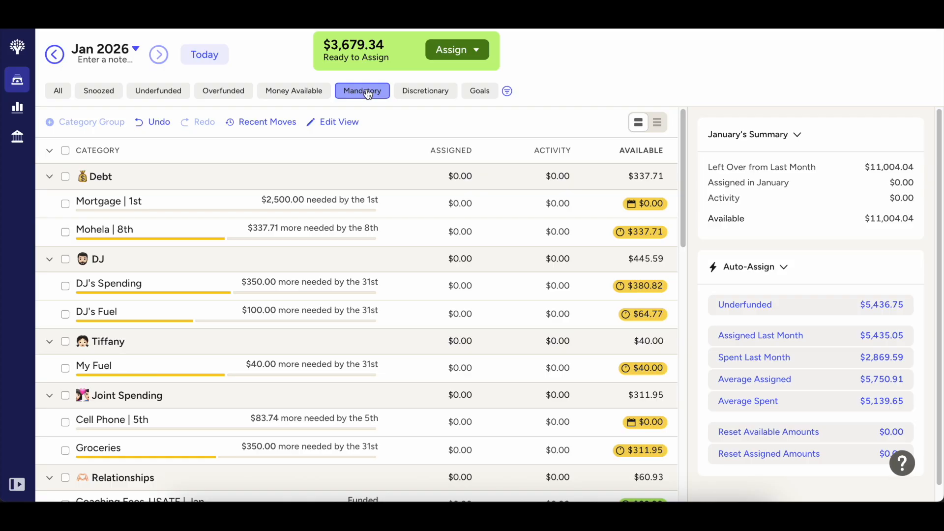
pyautogui.click(58, 90)
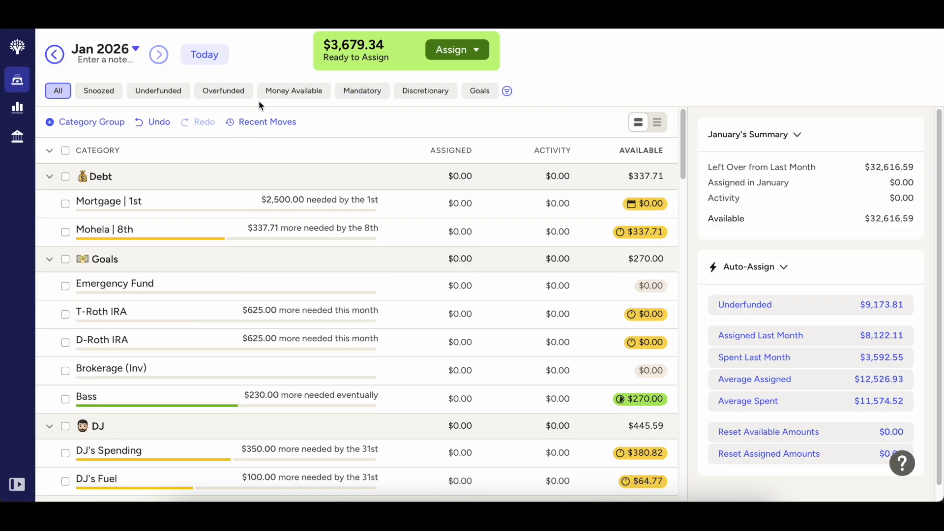
pyautogui.click(362, 91)
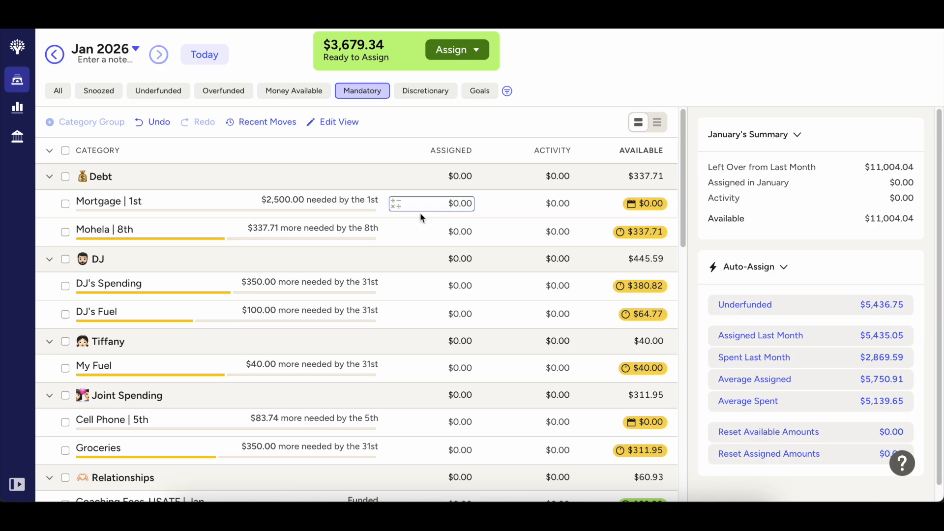
pyautogui.click(485, 97)
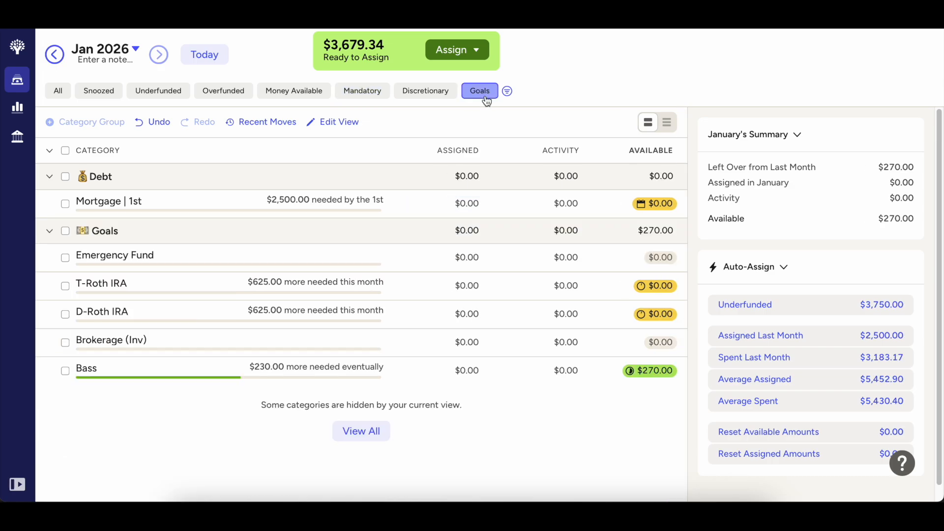
pyautogui.click(425, 96)
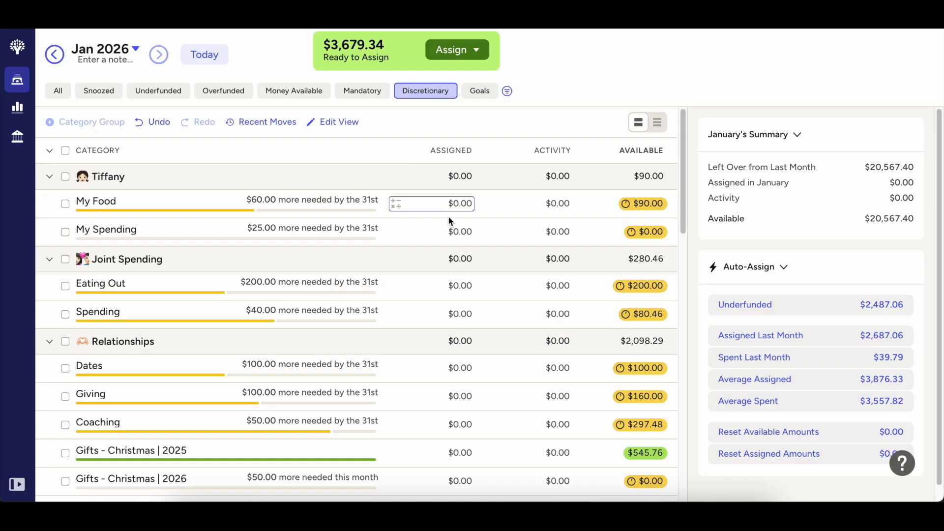
# Step: Assign $1,500 to the Mortgage | 1st category for January 2026 in the Mandatory view
pyautogui.click(371, 92)
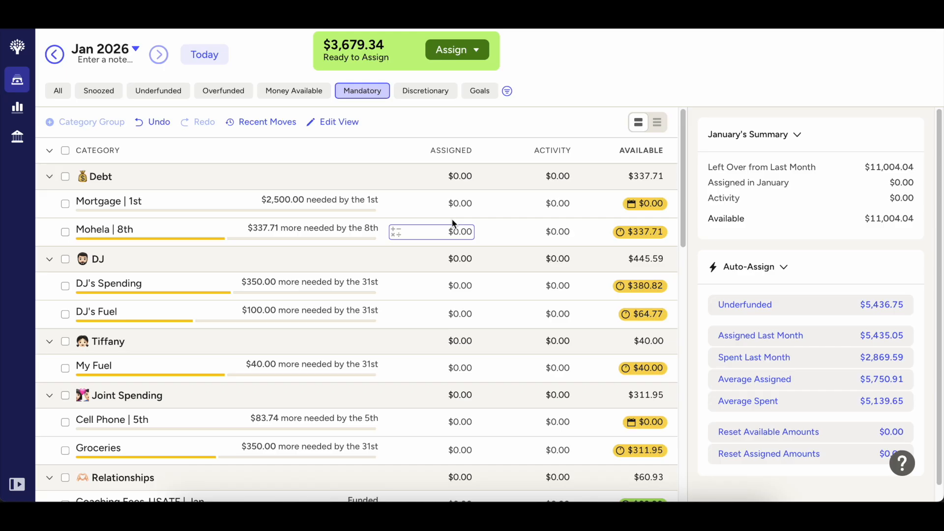
pyautogui.click(467, 204)
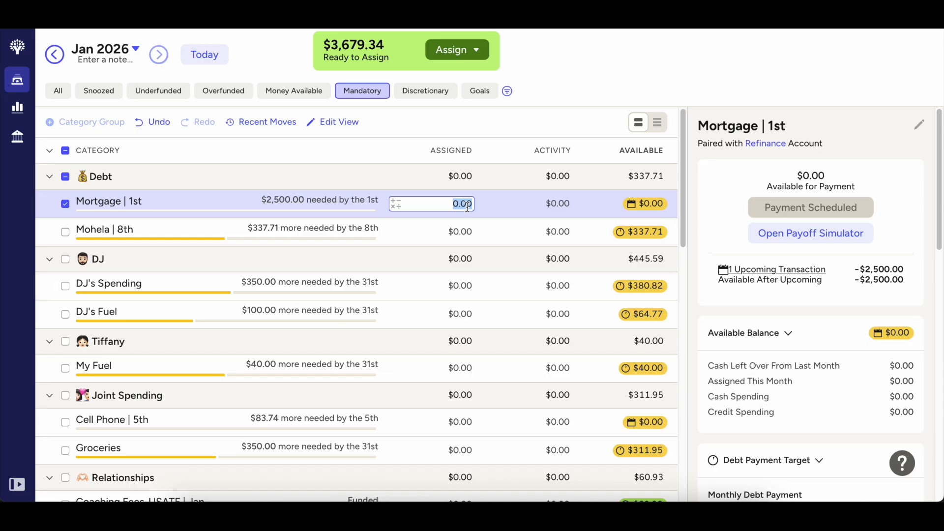
pyautogui.write('1500')
pyautogui.press('Return')
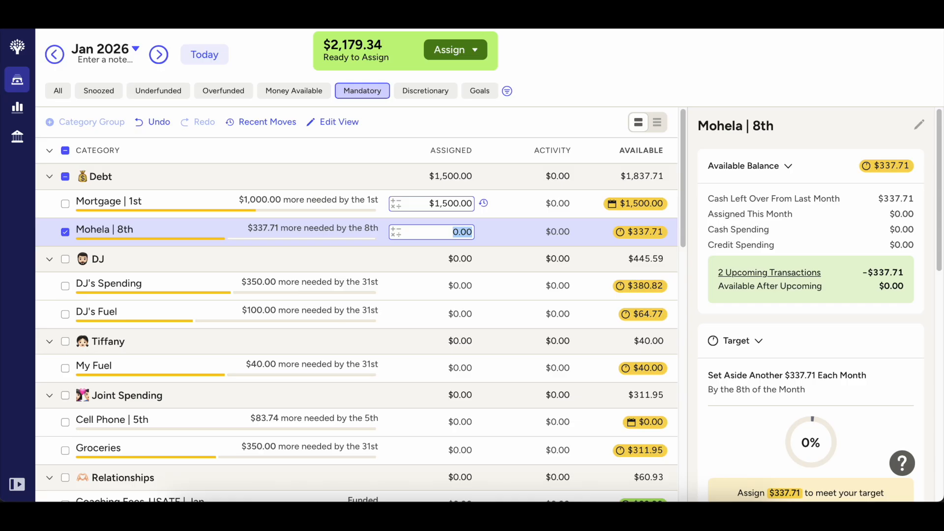
# Step: Assign $337.71 to Mohela | 8th, and $350 and $100 to the personal Spending and Fuel categories directly below it
pyautogui.write('337.71')
pyautogui.press('Return')
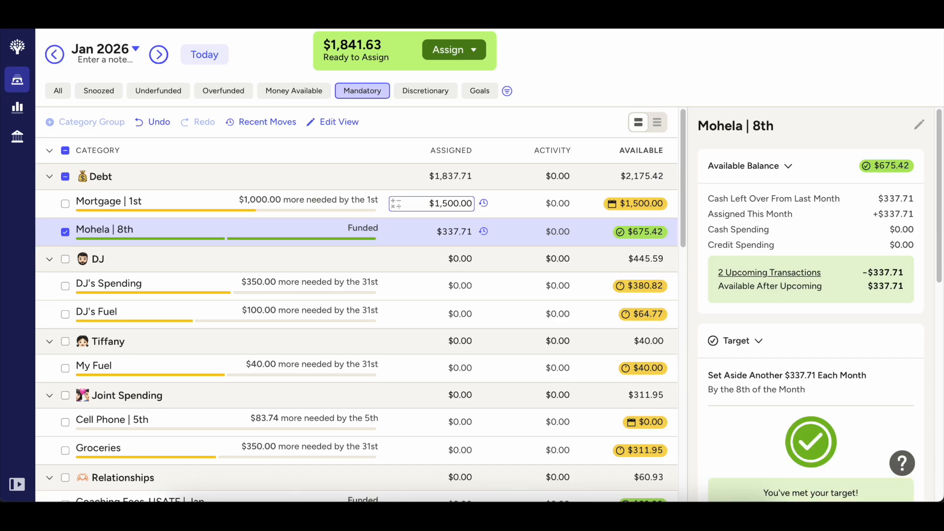
pyautogui.click(467, 290)
pyautogui.write('350')
pyautogui.press('Return')
pyautogui.write('100')
pyautogui.press('Return')
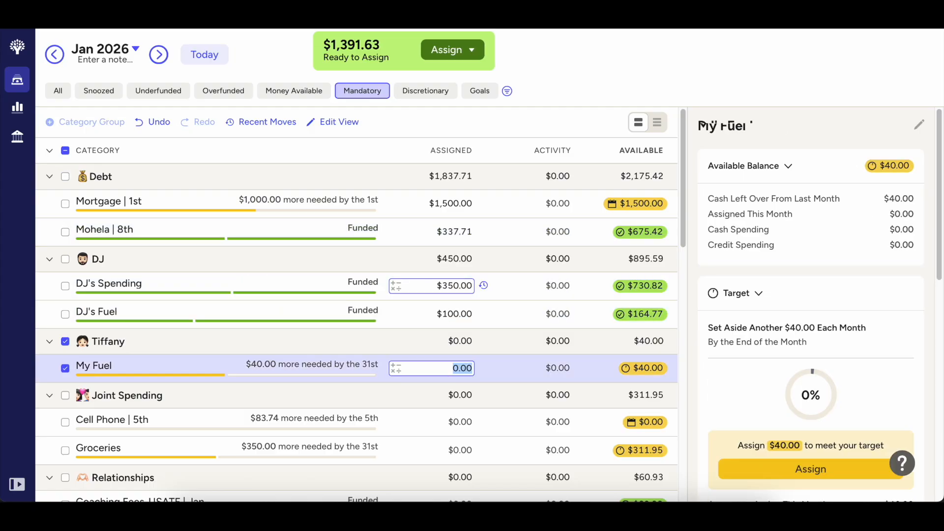
# Step: Assign $40 to My Fuel, $83.74 to Cell Phone | 5th and $350 to Groceries
pyautogui.scroll(-3, 462, 344)
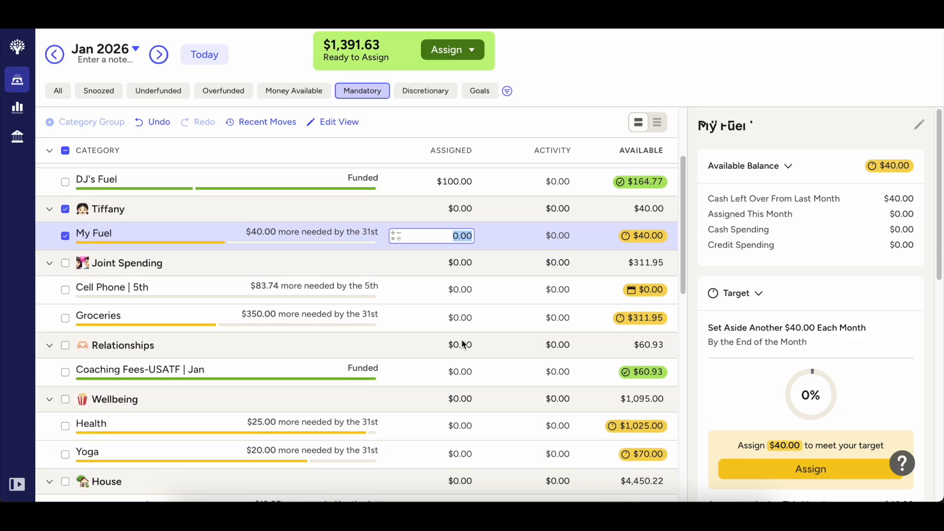
pyautogui.write('40')
pyautogui.press('Return')
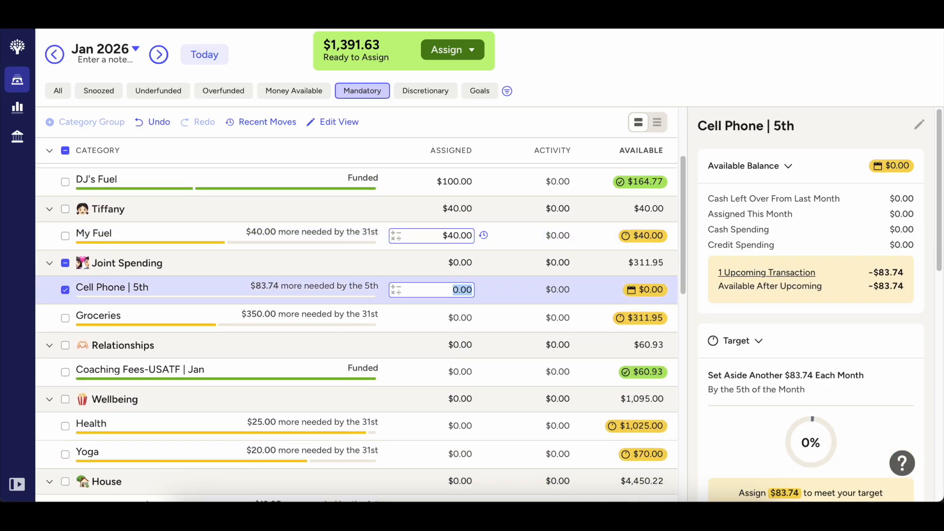
pyautogui.write('83.74')
pyautogui.press('Return')
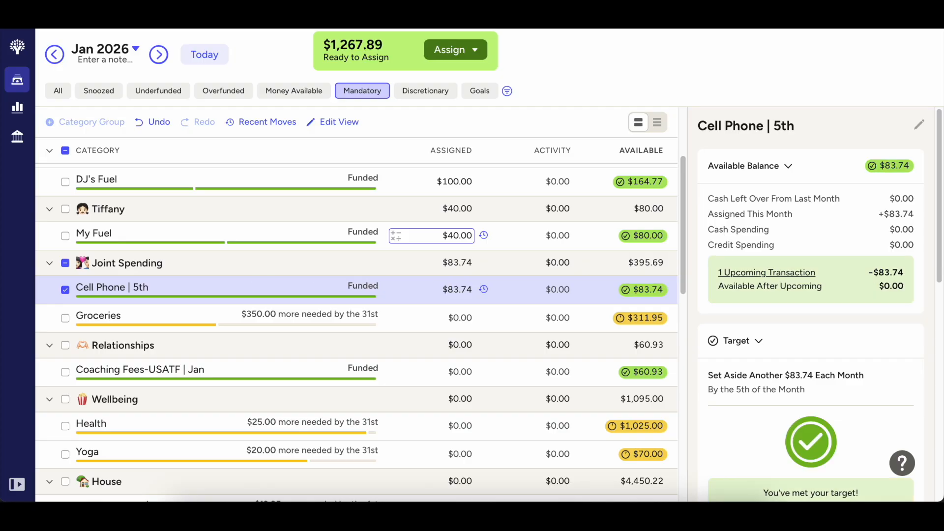
pyautogui.write('350')
pyautogui.press('Return')
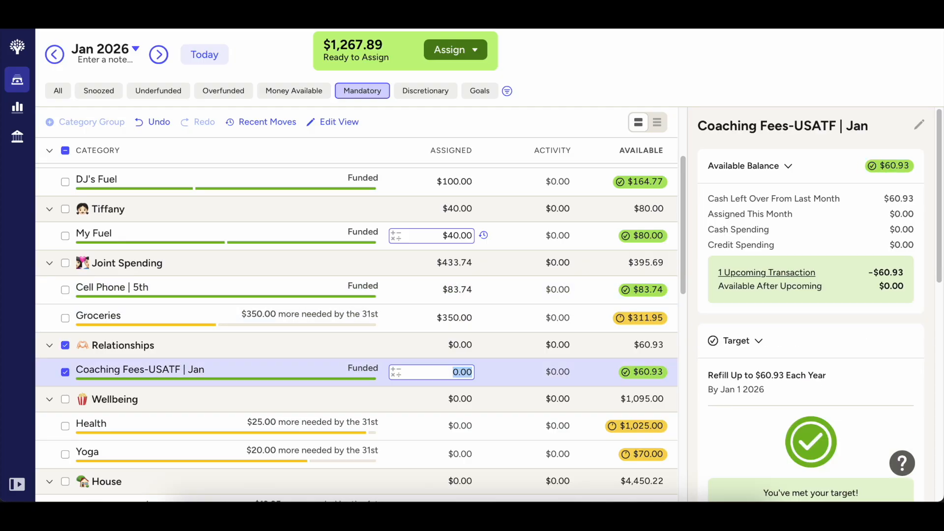
# Step: Check the funding need of Coaching Fees-USATF | Jan in February 2026 and return to January 2026
pyautogui.scroll(-3, 508, 296)
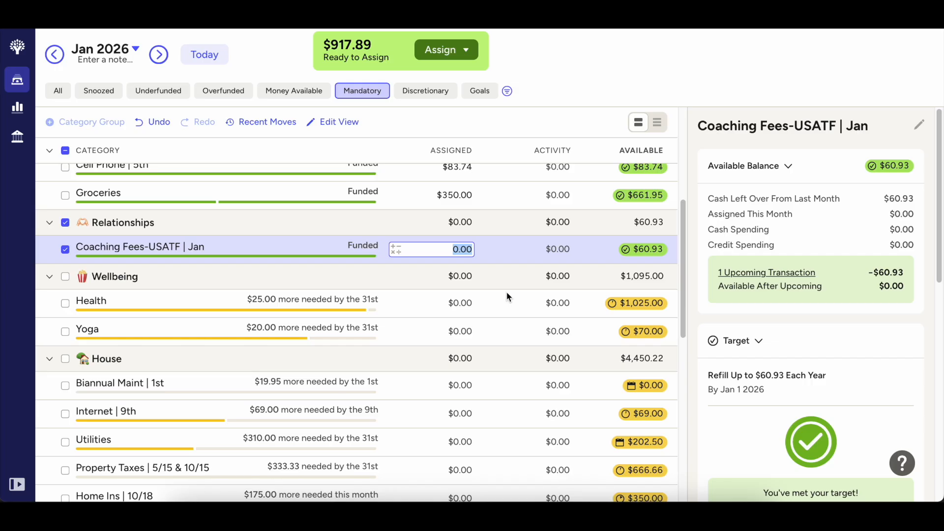
pyautogui.click(158, 55)
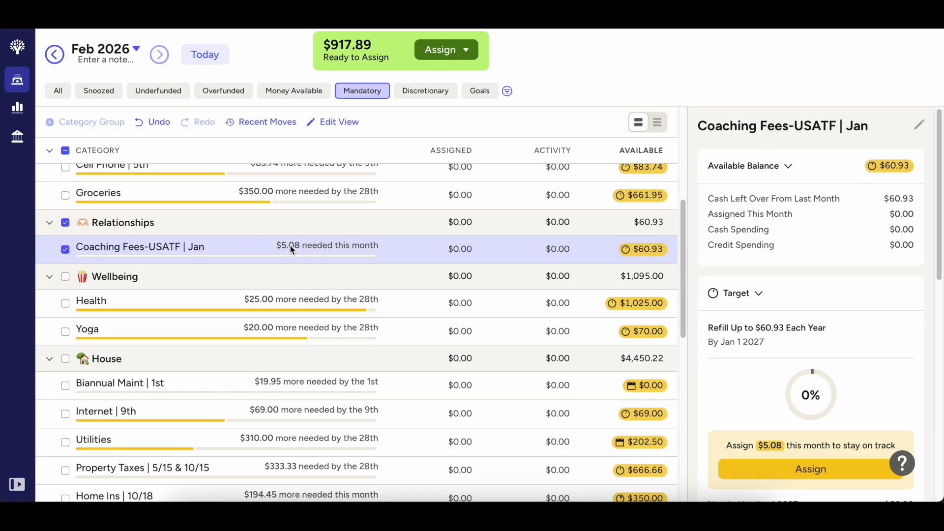
pyautogui.click(54, 57)
# Step: Assign $25 to Health and $20 to Yoga in the Wellbeing group
pyautogui.click(451, 303)
pyautogui.write('25')
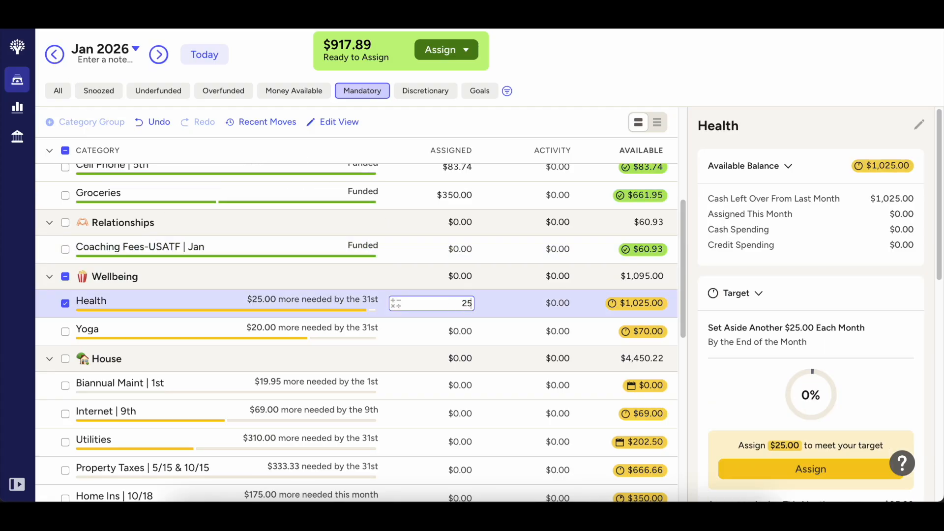
pyautogui.press('Return')
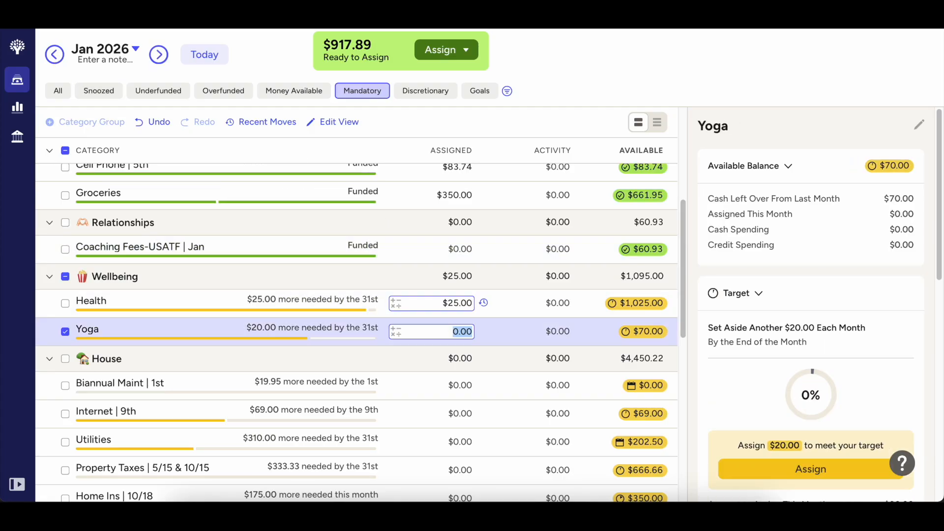
pyautogui.write('20')
pyautogui.press('Tab')
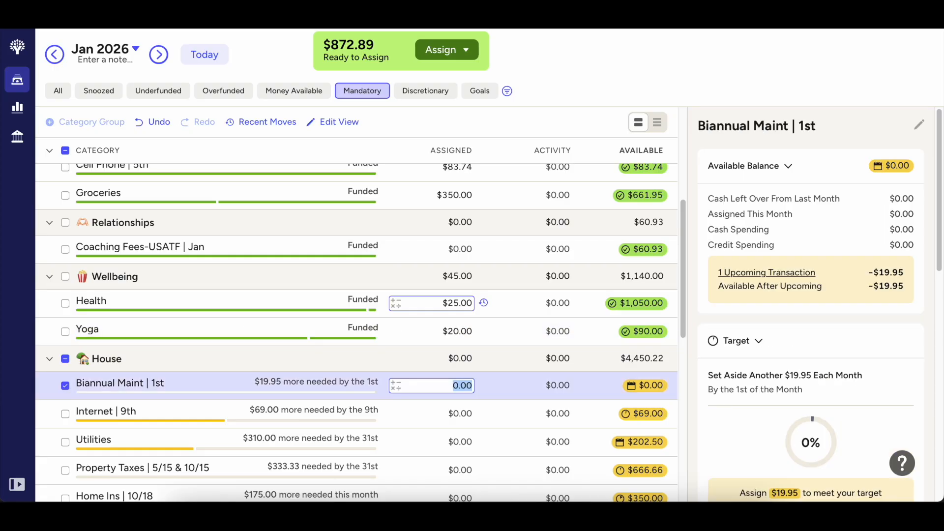
# Step: Assign $19.95 to Biannual Maint | 1st and $69 to Internet | 9th in the House group
pyautogui.scroll(-4, 535, 420)
pyautogui.write('19.95')
pyautogui.press('Tab')
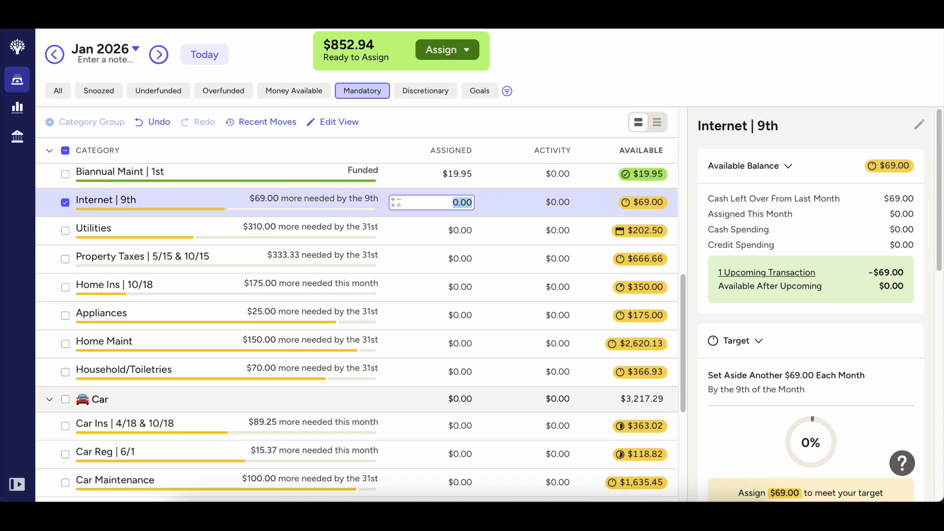
pyautogui.write('69')
pyautogui.press('Return')
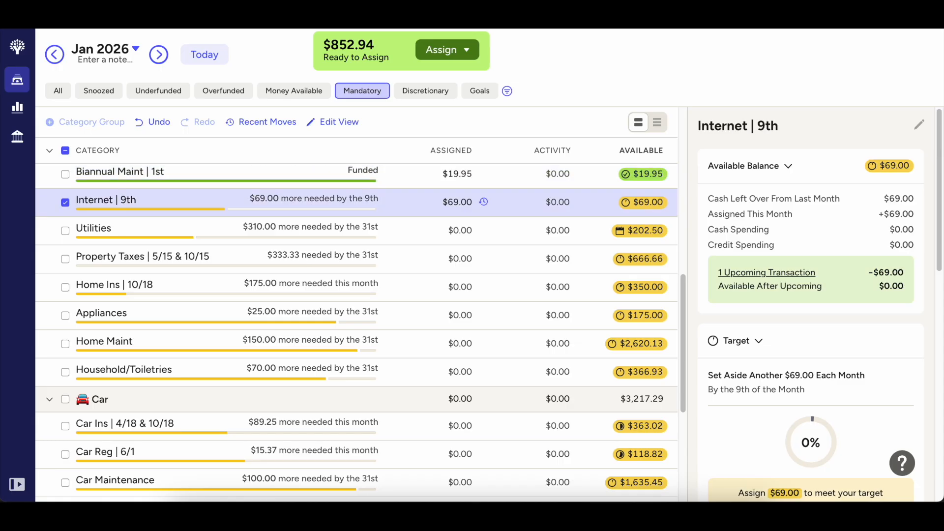
# Step: Assign $310 to Utilities, $333.33 to Property Taxes | 5/15 & 10/15 and the remaining $140.61 to Home Ins | 10/18
pyautogui.click(431, 231)
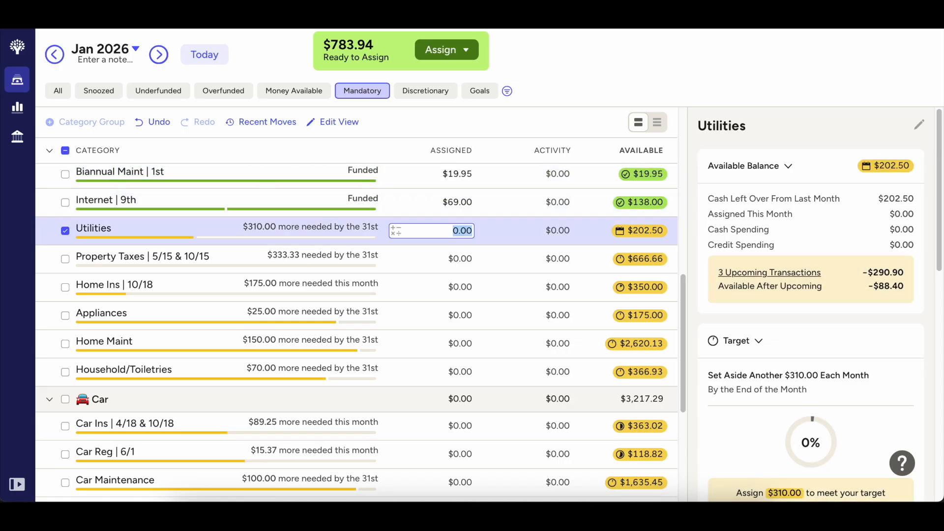
pyautogui.write('310')
pyautogui.press('Tab')
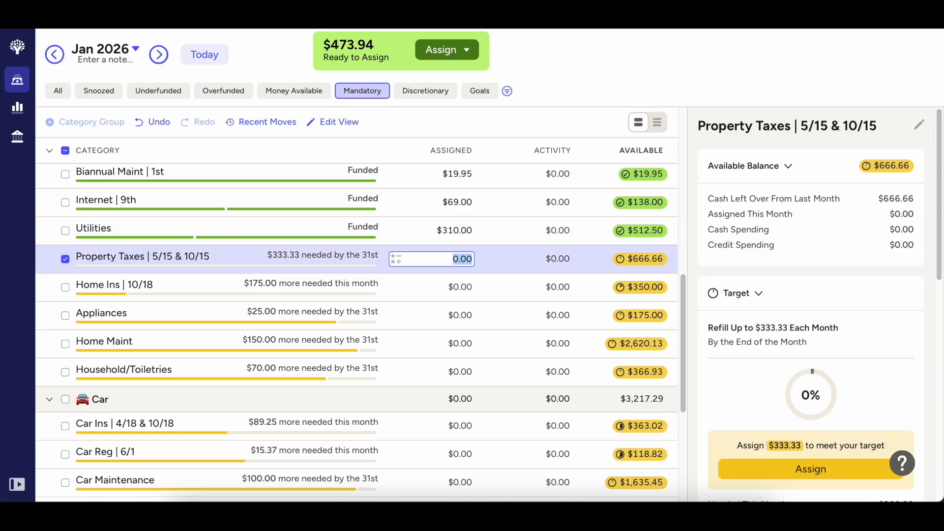
pyautogui.write('333.33')
pyautogui.press('Tab')
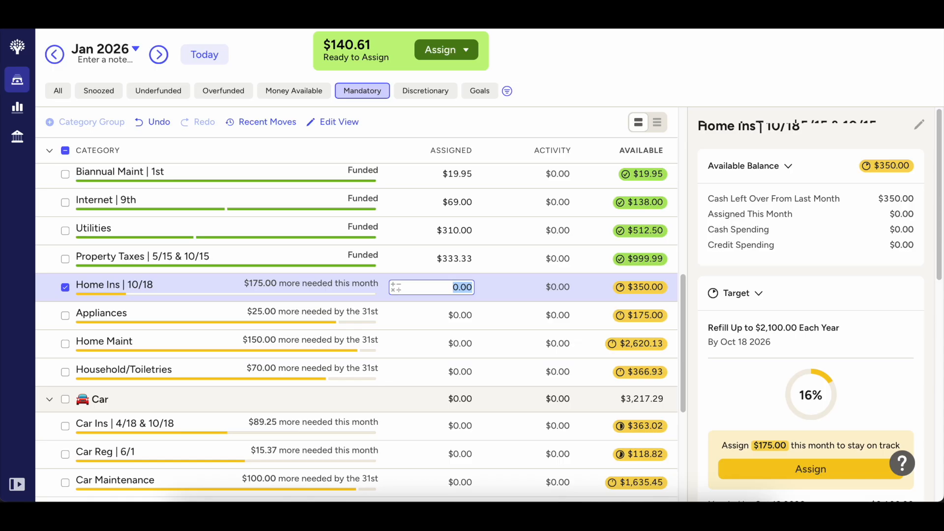
pyautogui.write('140.61')
pyautogui.press('Return')
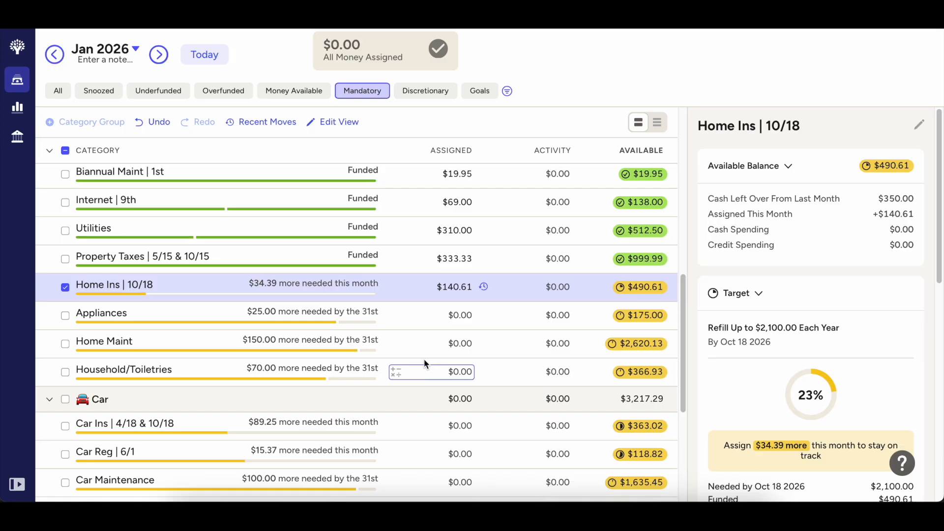
# Step: Review the remaining mandatory categories' funding, then show all categories with January's summary
pyautogui.scroll(-3, 424, 359)
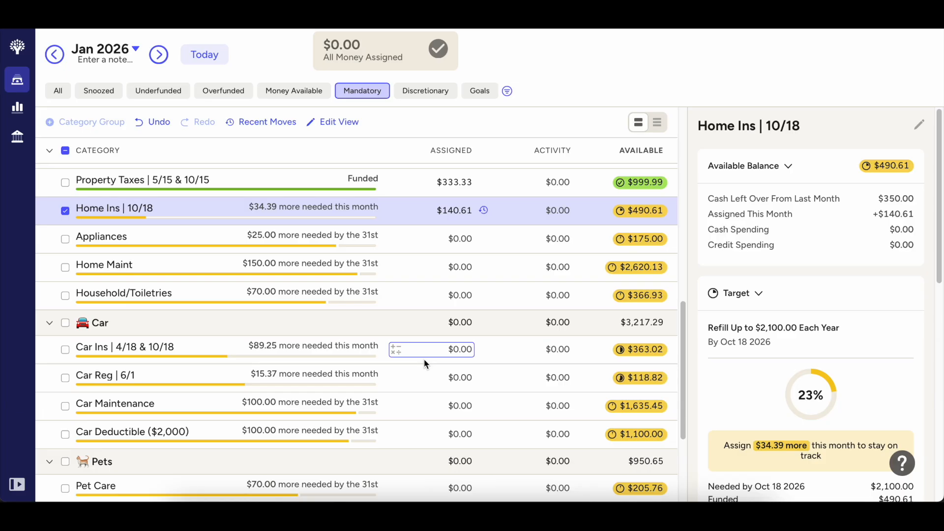
pyautogui.scroll(2, 424, 358)
pyautogui.scroll(-5, 423, 359)
pyautogui.scroll(15, 423, 359)
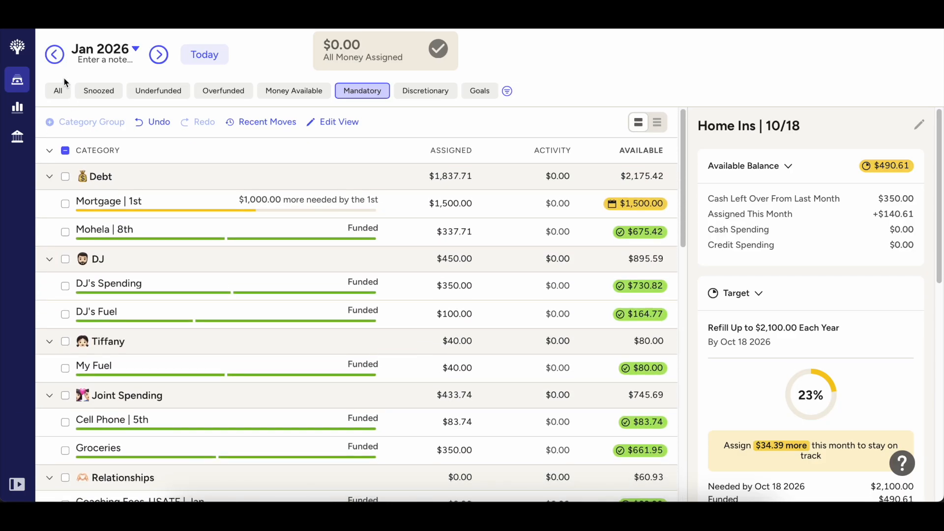
pyautogui.click(58, 90)
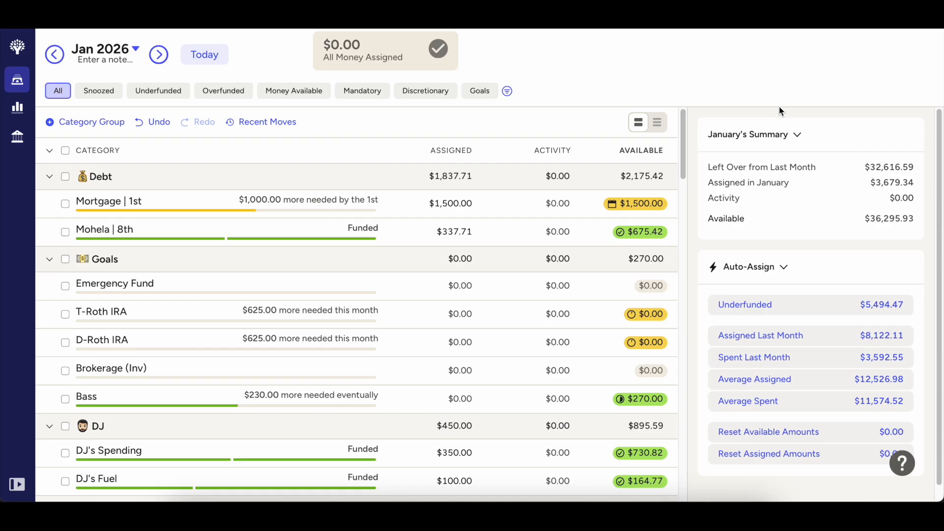